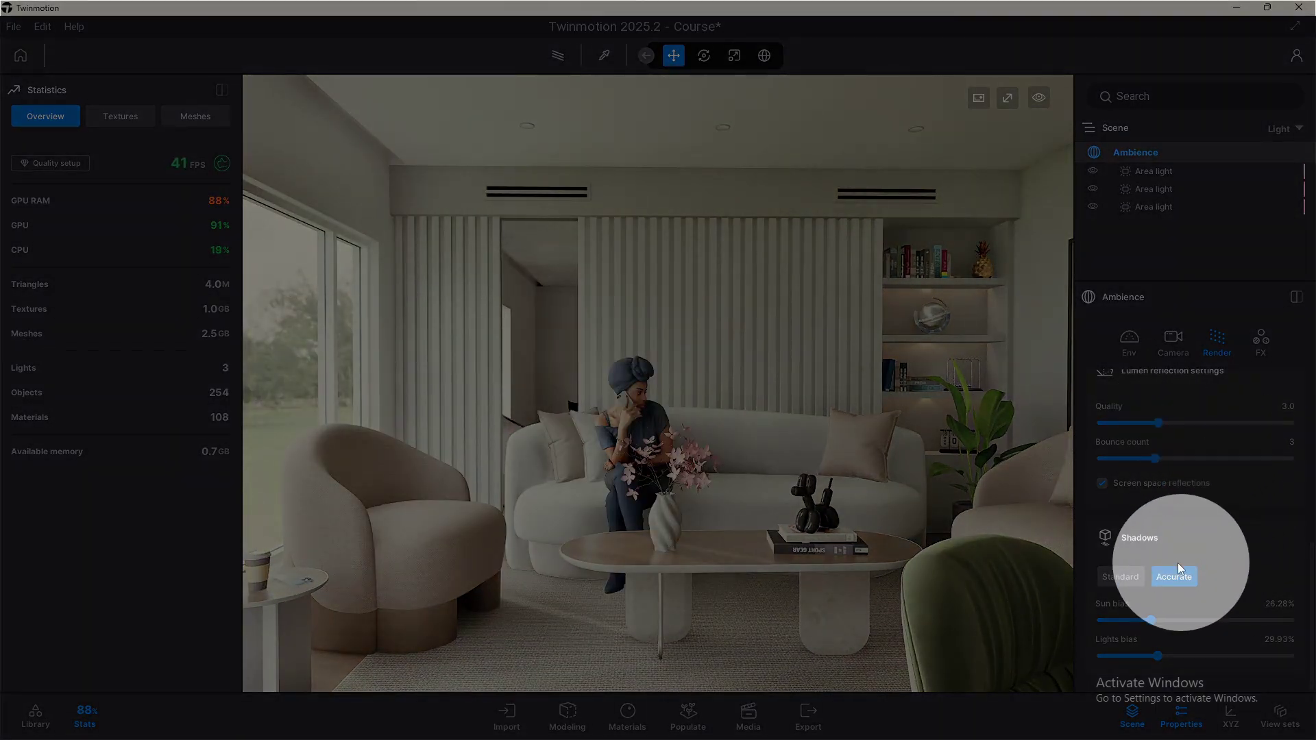
# Review the real-time render settings, from global illumination through Lumen reflections to shadows.
pyautogui.scroll(4, 1161, 561)
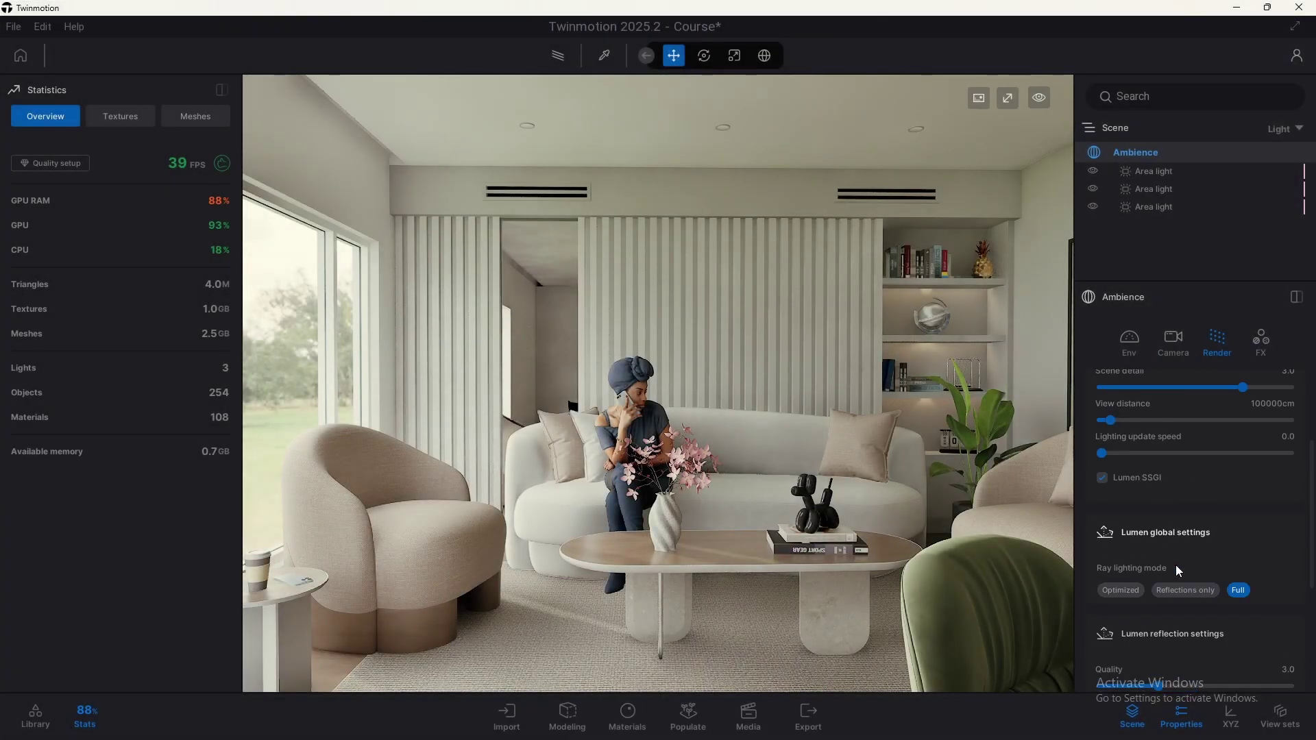
pyautogui.scroll(3, 1174, 565)
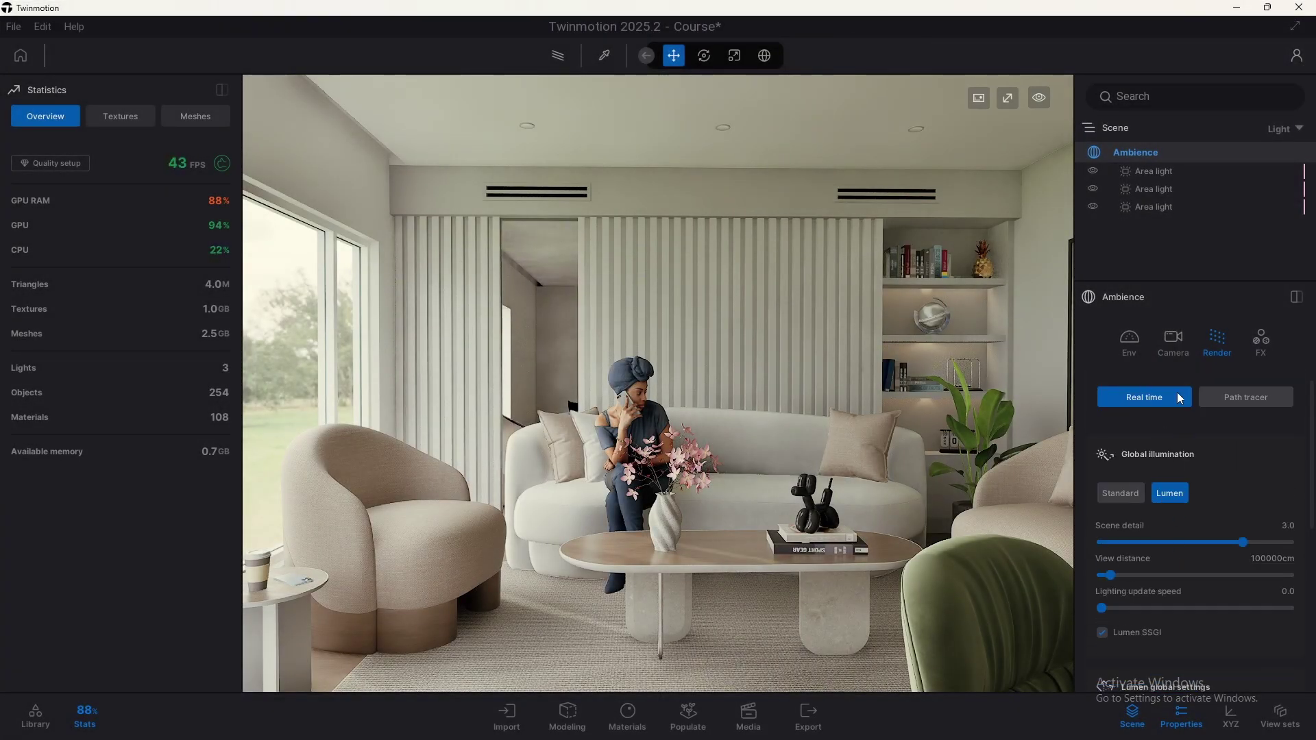
pyautogui.scroll(-6, 1195, 528)
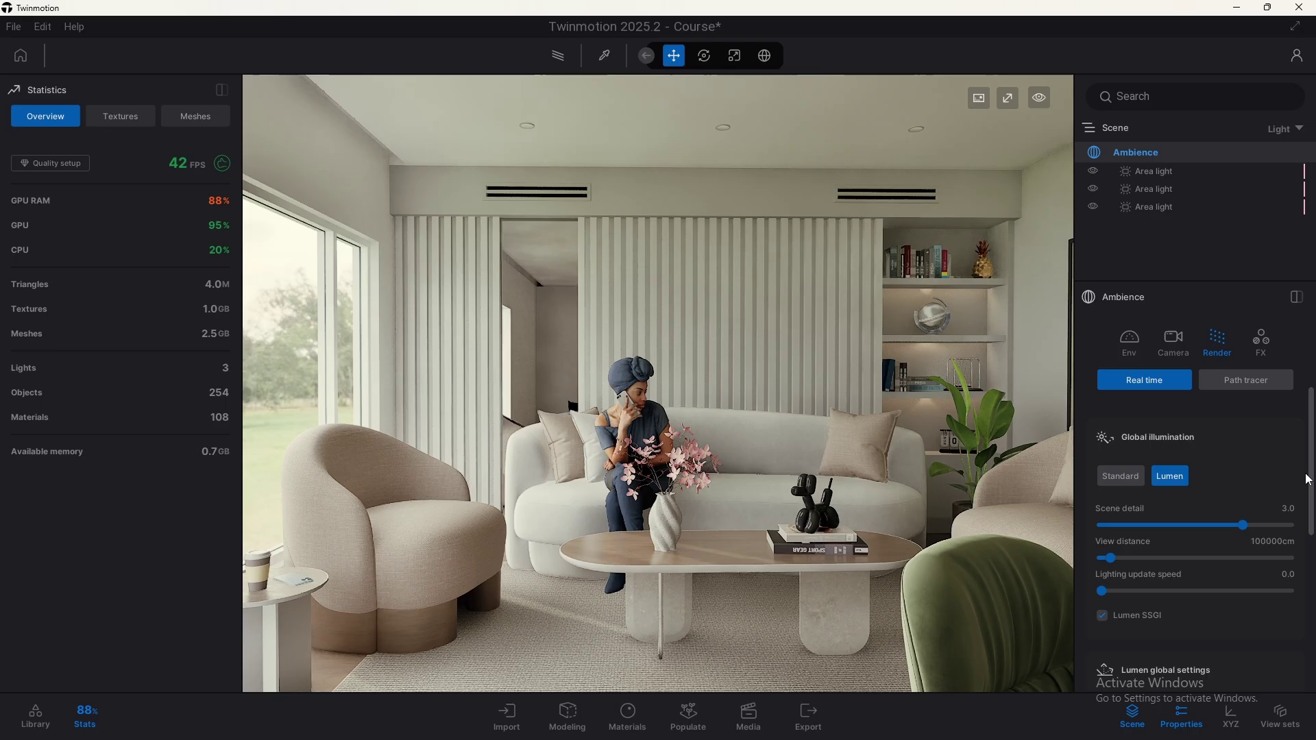
pyautogui.moveTo(479, 410)
pyautogui.mouseDown(button='right')
pyautogui.moveTo(747, 380)
pyautogui.moveTo(484, 466)
pyautogui.moveTo(455, 394)
pyautogui.moveTo(479, 407)
pyautogui.mouseUp(button='right')
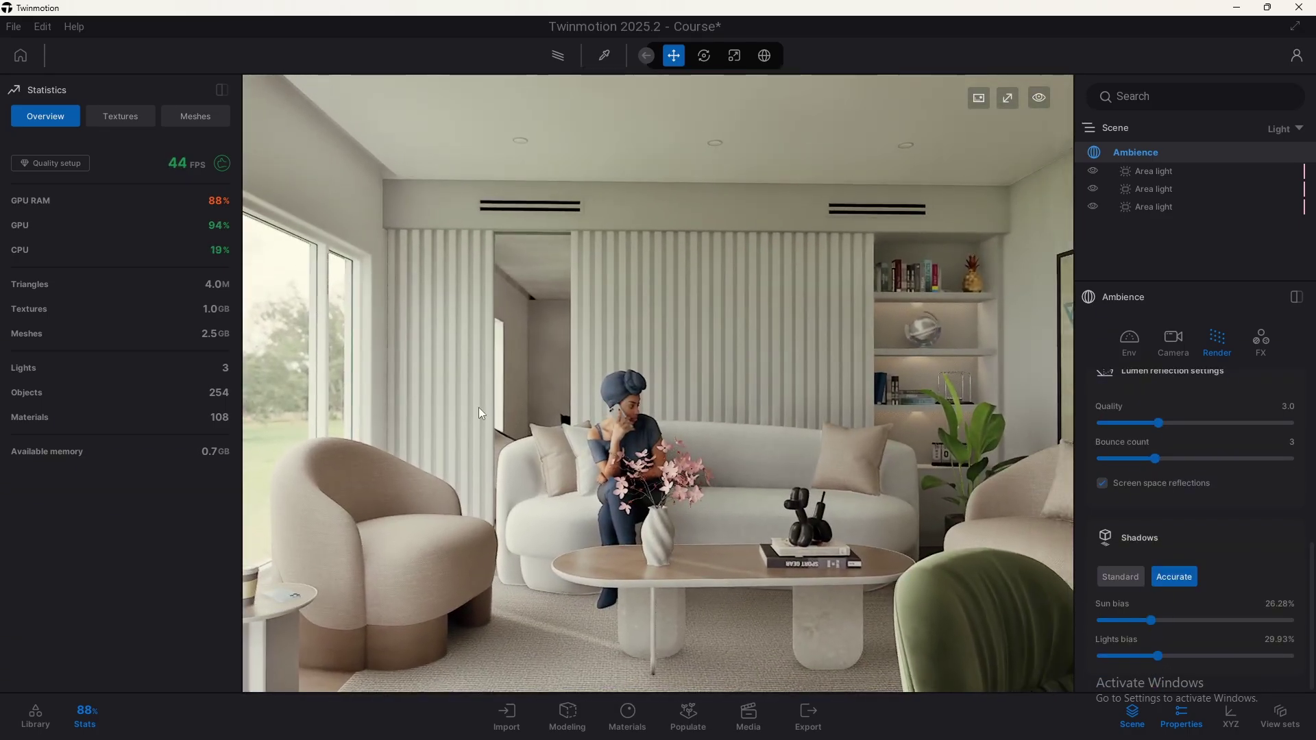
# Check the available resolution scaling modes in the quality preferences and close the preferences without applying changes.
pyautogui.click(43, 28)
pyautogui.click(76, 238)
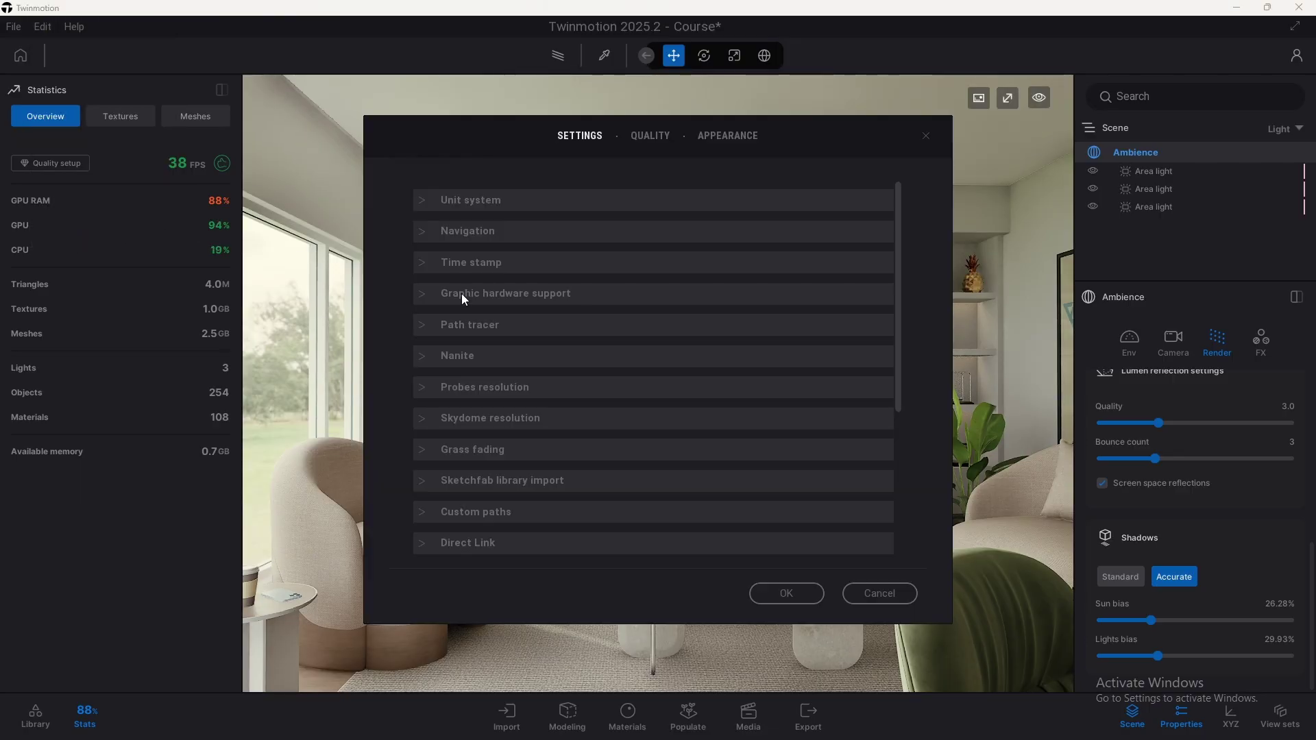
pyautogui.click(639, 136)
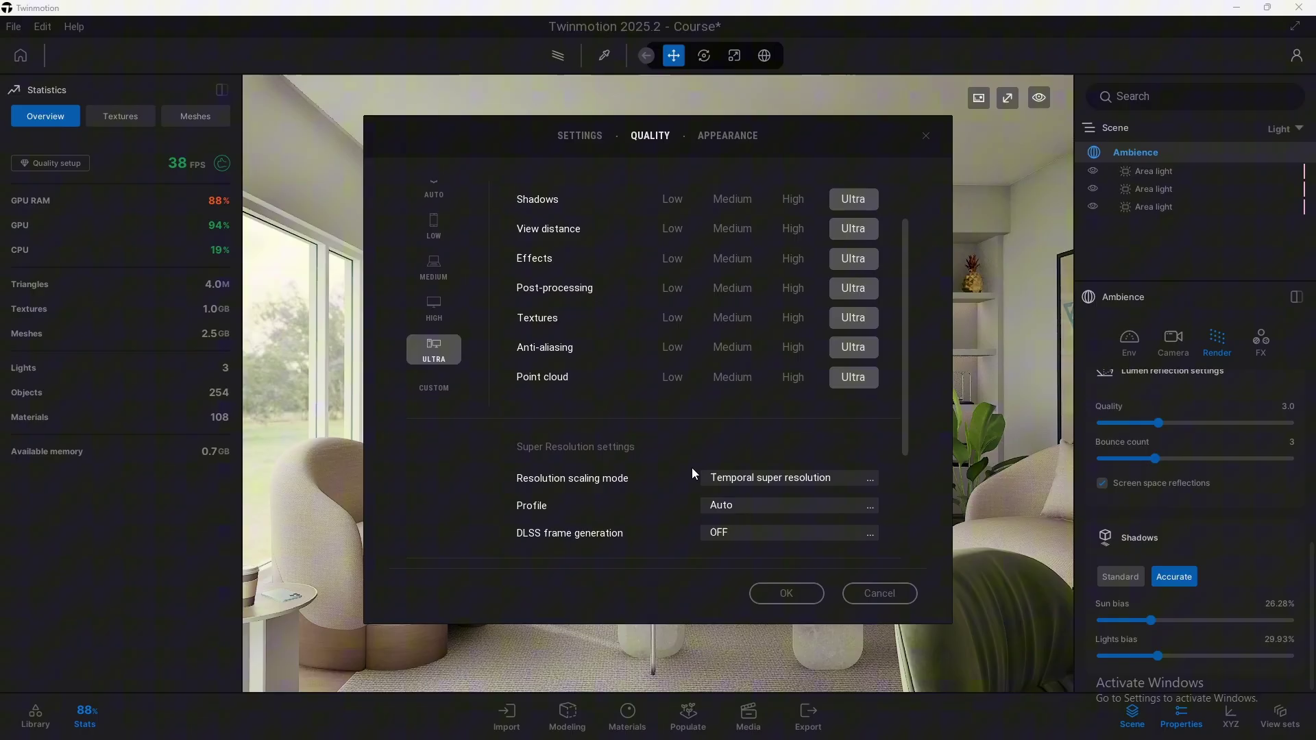
pyautogui.scroll(-1, 767, 416)
pyautogui.click(748, 432)
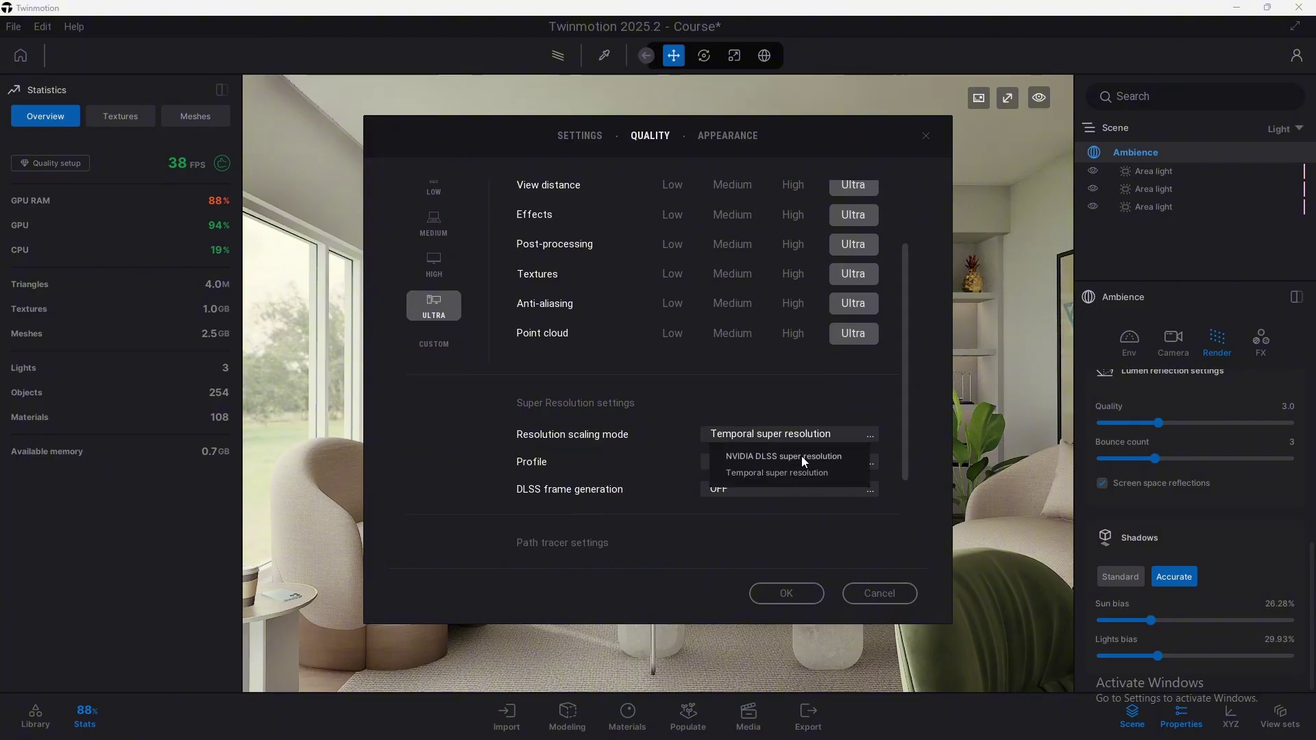
pyautogui.click(836, 533)
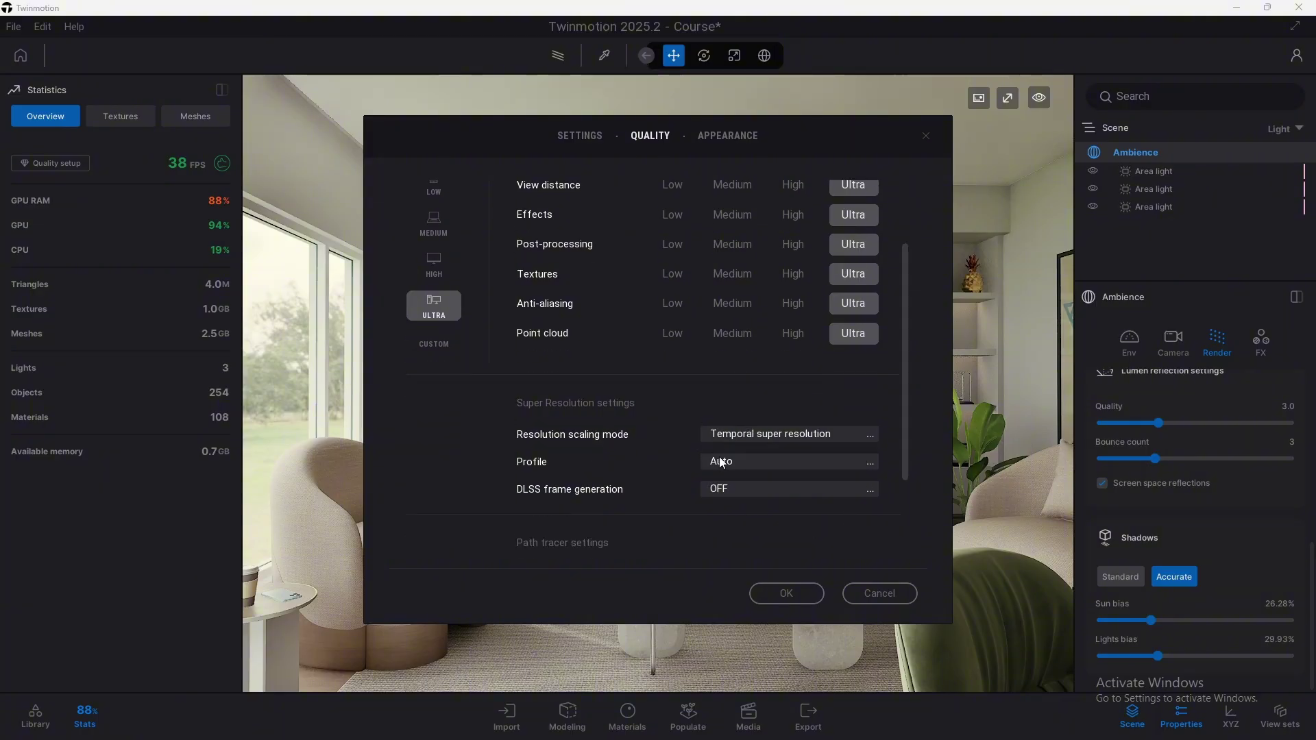
pyautogui.click(867, 594)
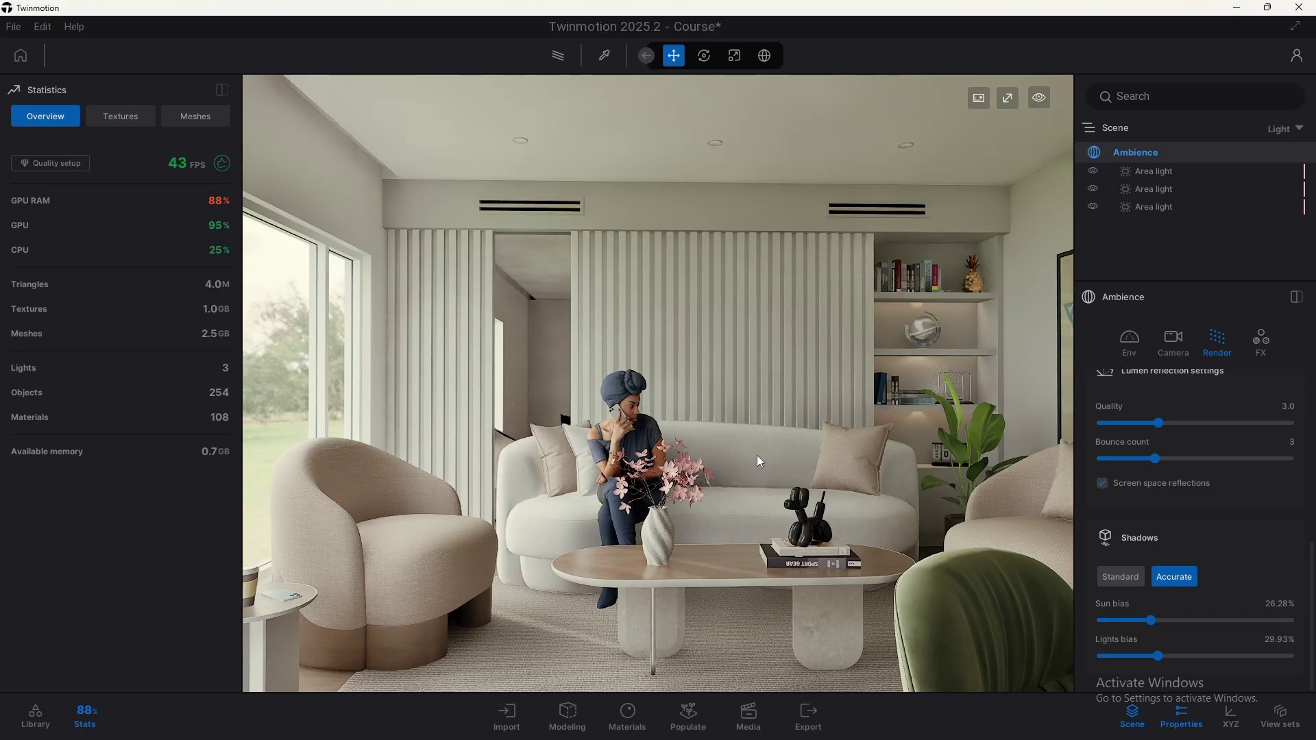
# Look at the directional light in the ambience's environment settings and return to the render settings' shadow section.
pyautogui.moveTo(757, 454); pyautogui.dragTo(711, 374, button='right')
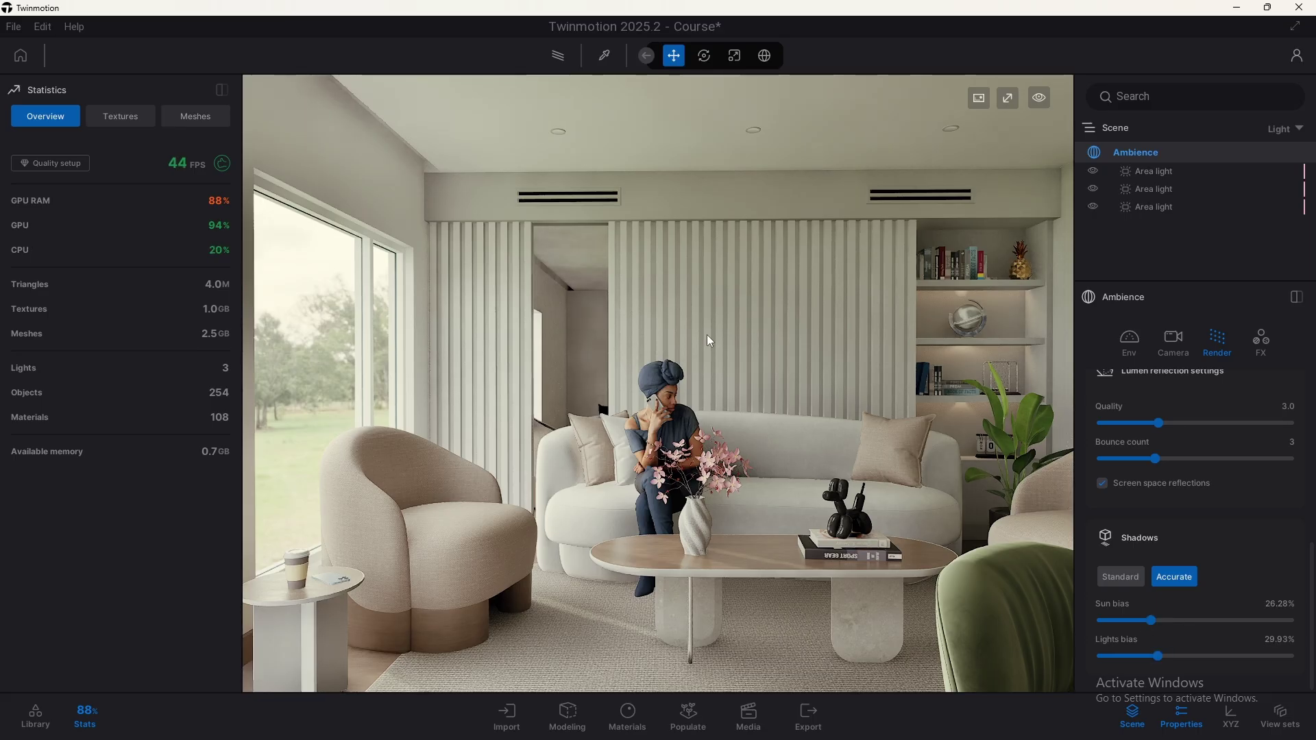
pyautogui.moveTo(706, 334); pyautogui.dragTo(720, 348, button='right')
pyautogui.moveTo(726, 326); pyautogui.dragTo(710, 333)
pyautogui.moveTo(709, 329); pyautogui.dragTo(661, 370, button='right')
pyautogui.moveTo(654, 289); pyautogui.dragTo(690, 308)
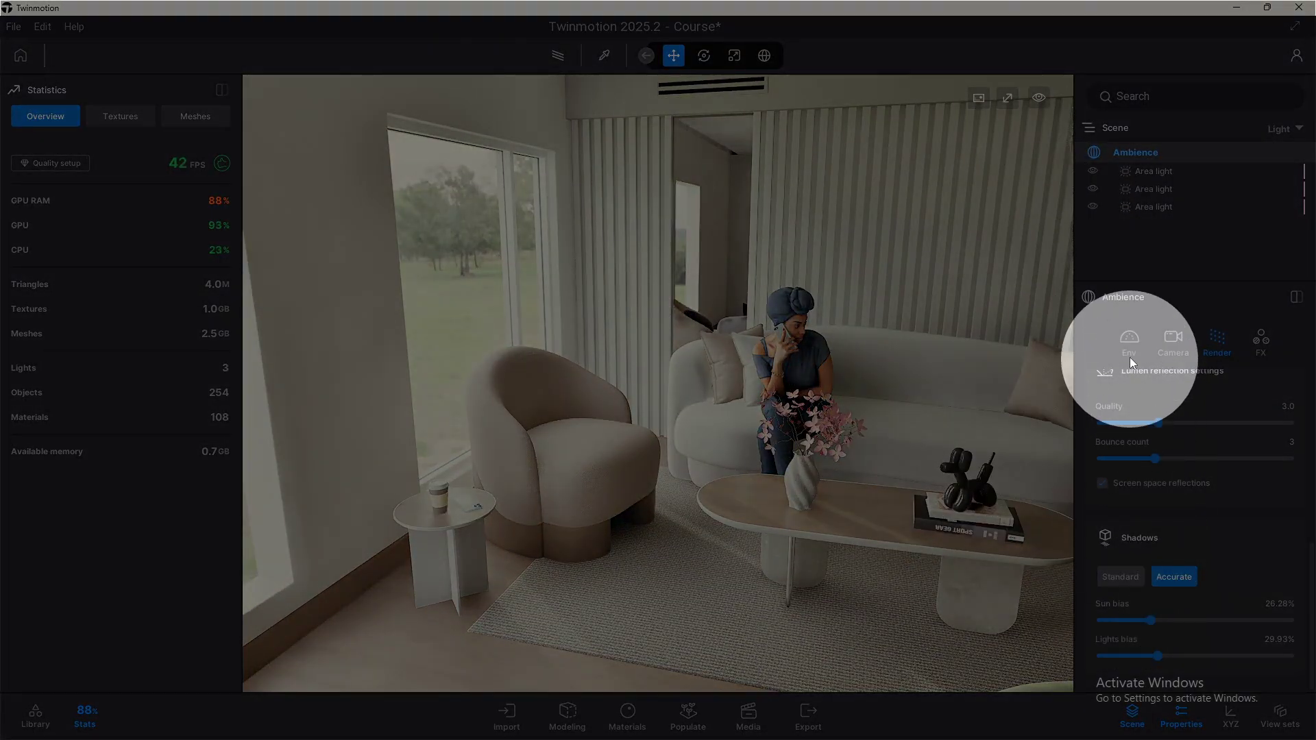
pyautogui.click(1129, 343)
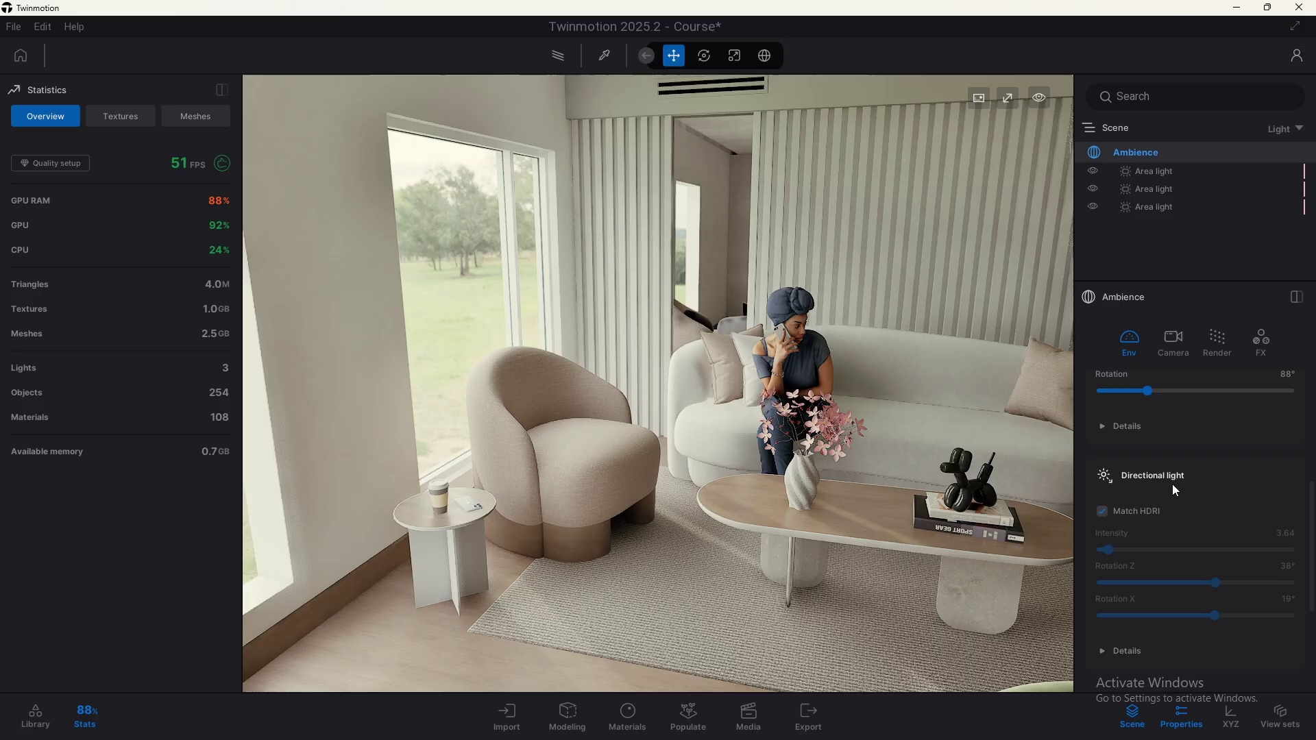
pyautogui.click(1217, 346)
pyautogui.scroll(-4, 1203, 595)
pyautogui.scroll(-1, 1227, 603)
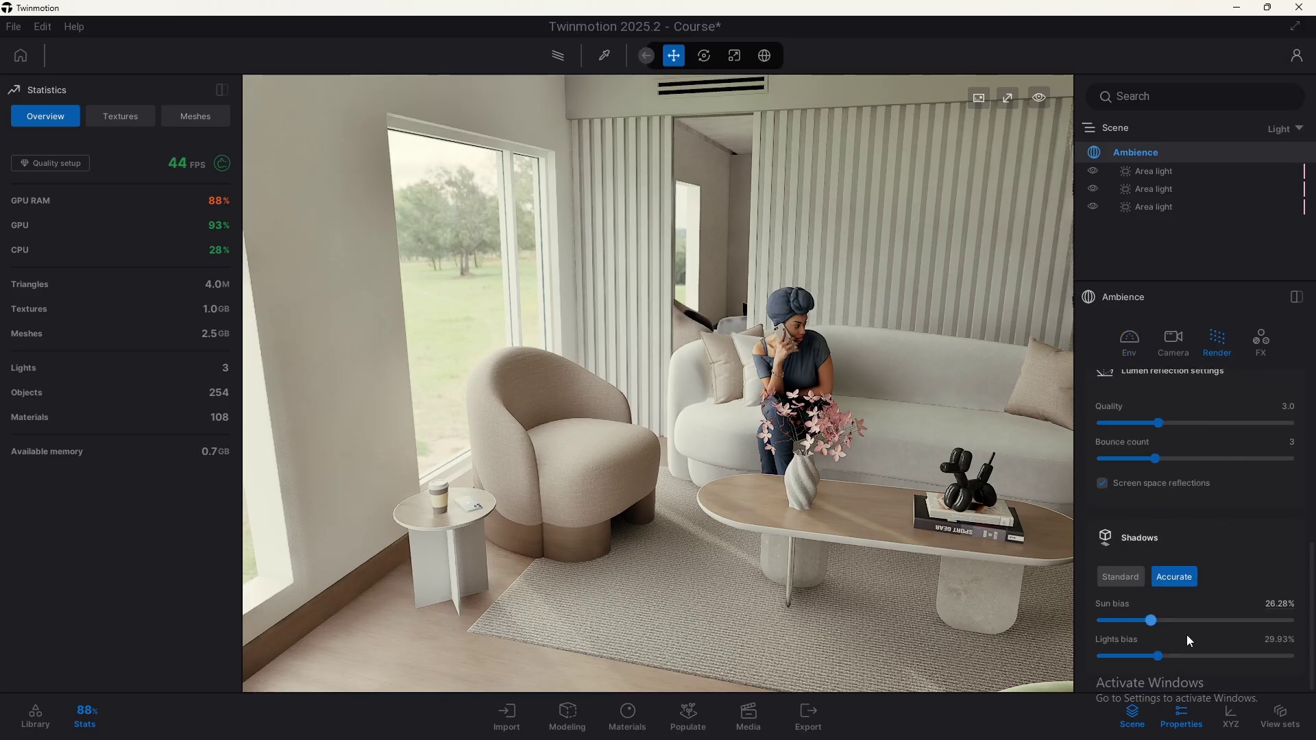
# Browse the library's lights and inspect the shadow options of the first area light in the scene.
pyautogui.moveTo(610, 426); pyautogui.dragTo(694, 400, button='right')
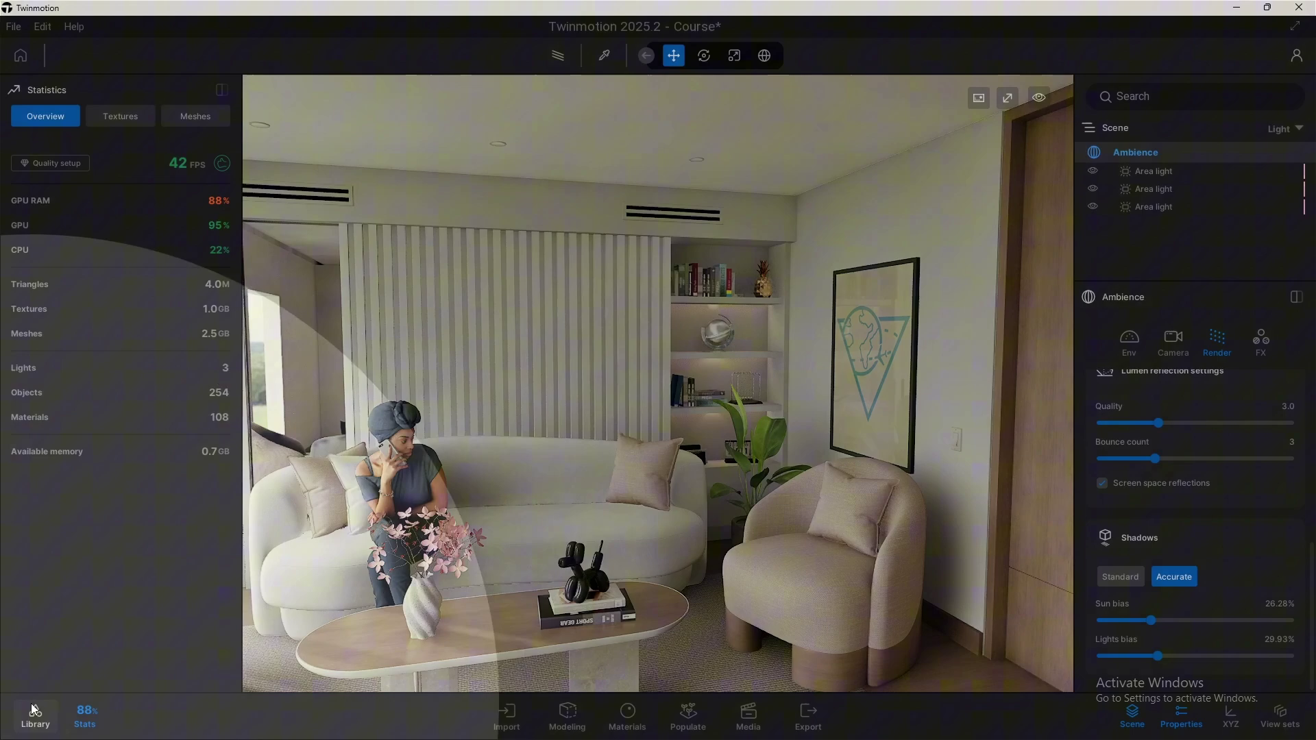
pyautogui.click(33, 710)
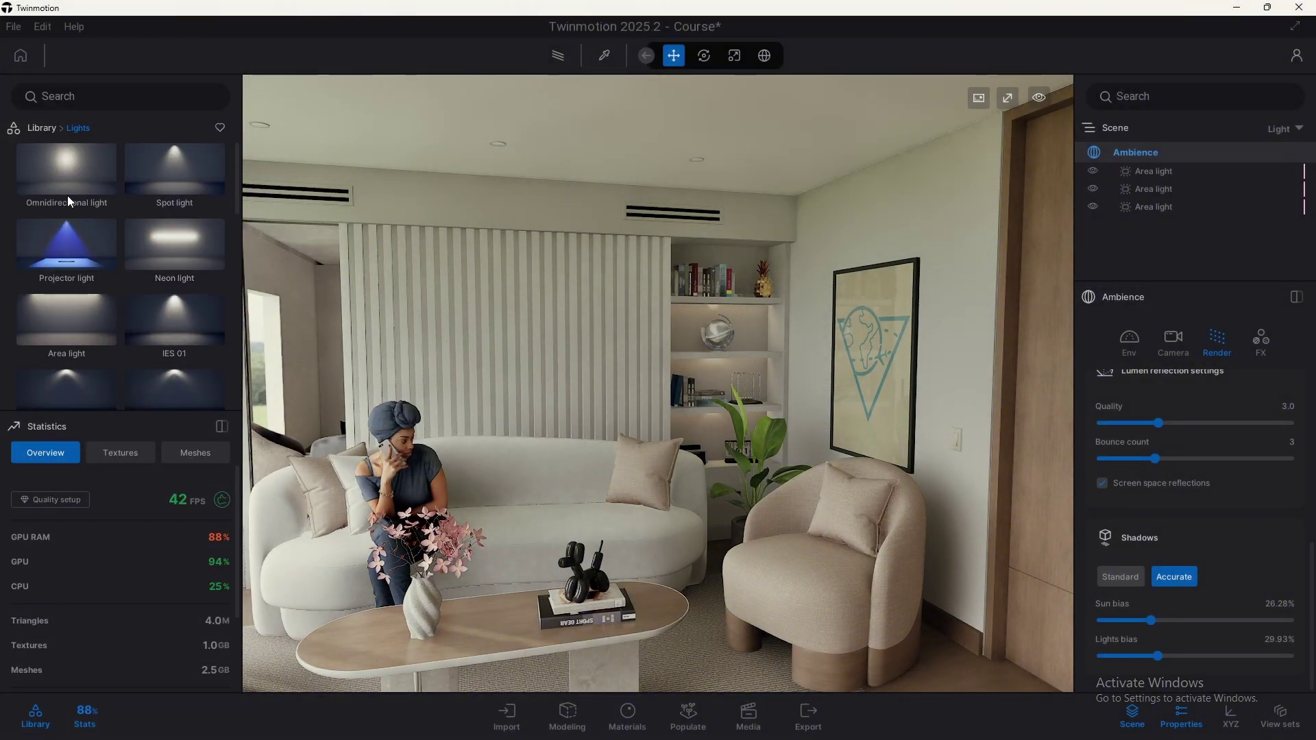
pyautogui.scroll(-6, 126, 274)
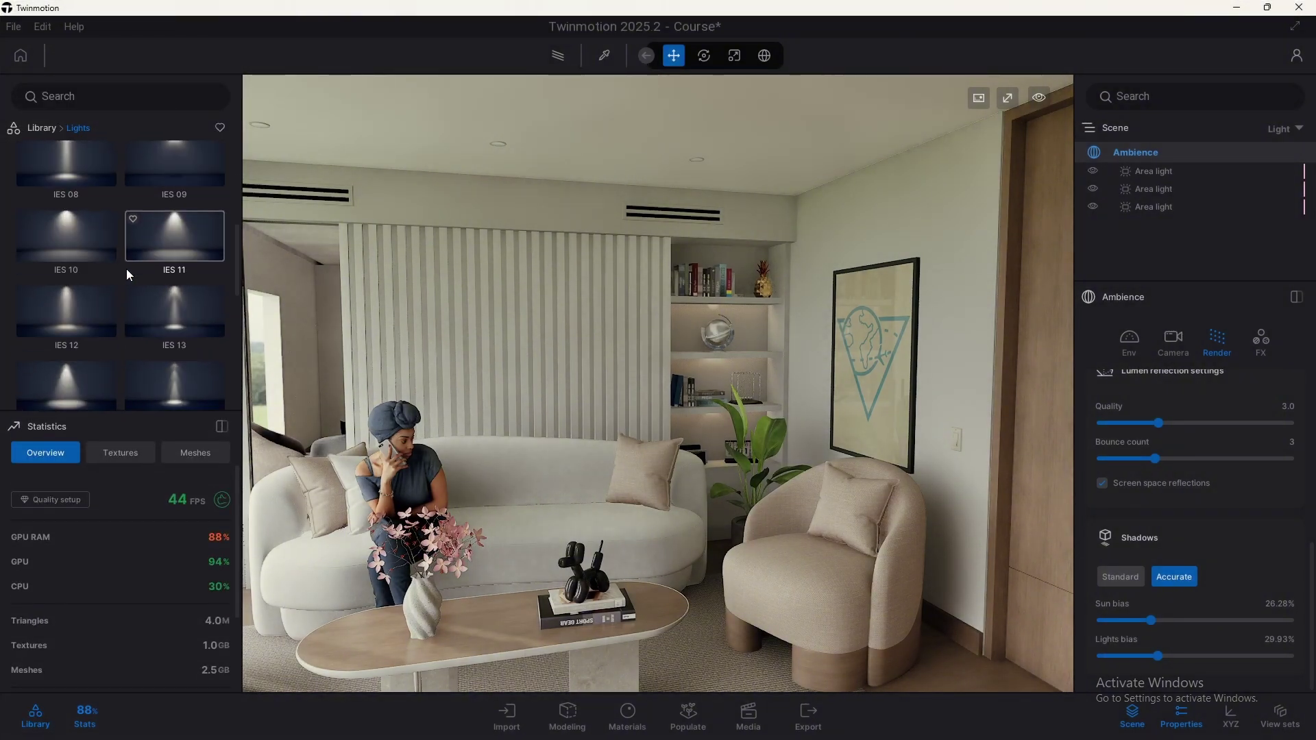
pyautogui.click(1180, 180)
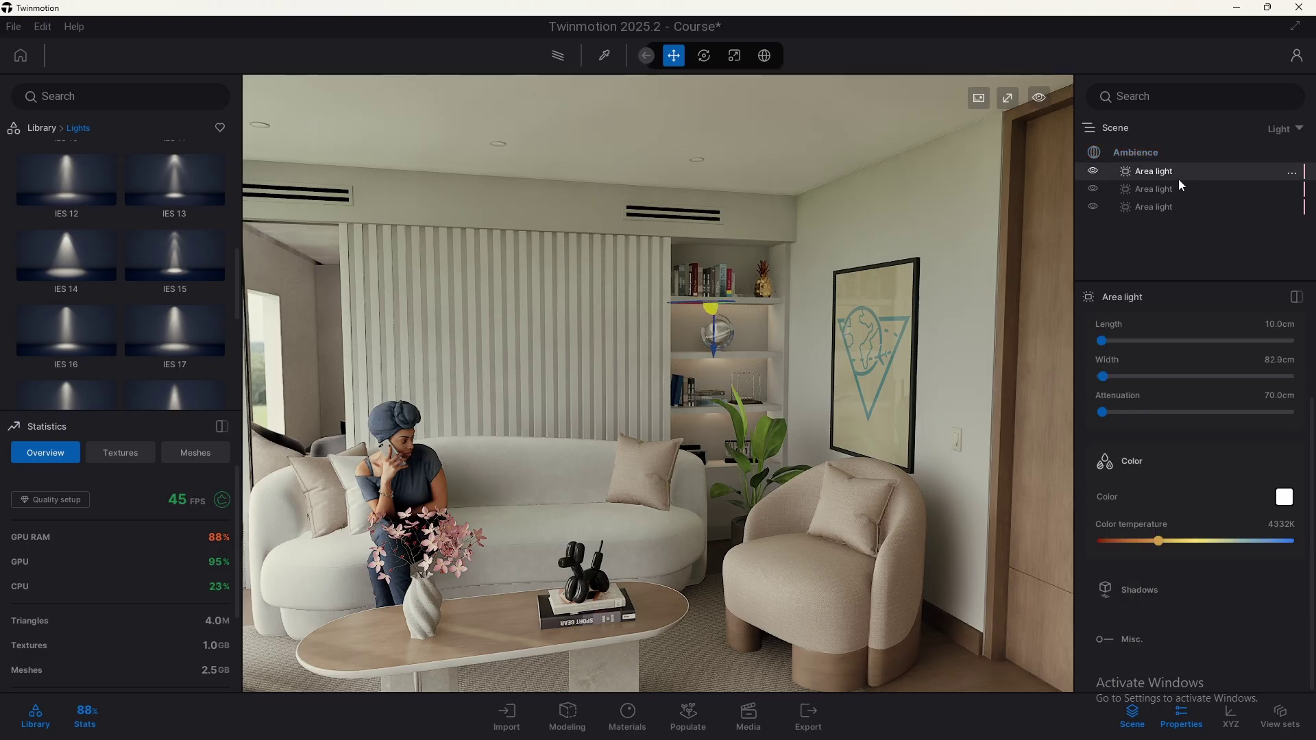
pyautogui.scroll(-1, 1181, 598)
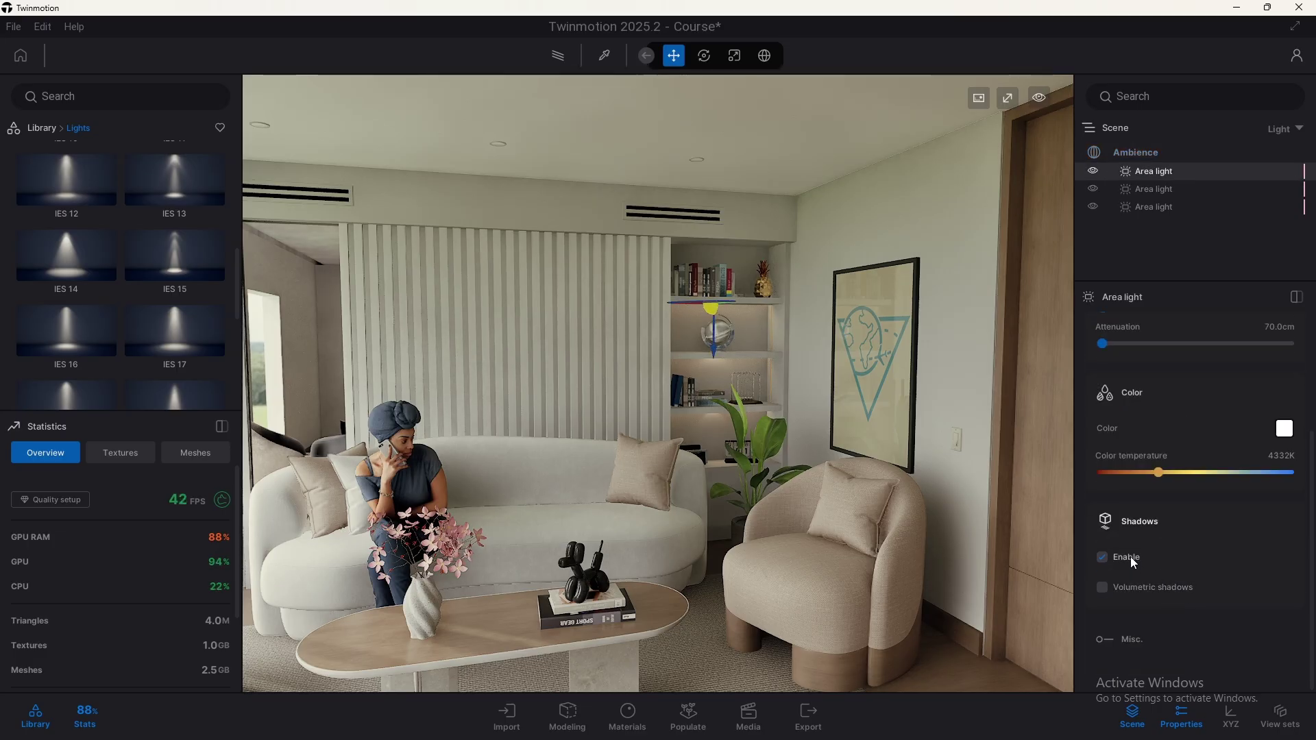
pyautogui.click(1169, 523)
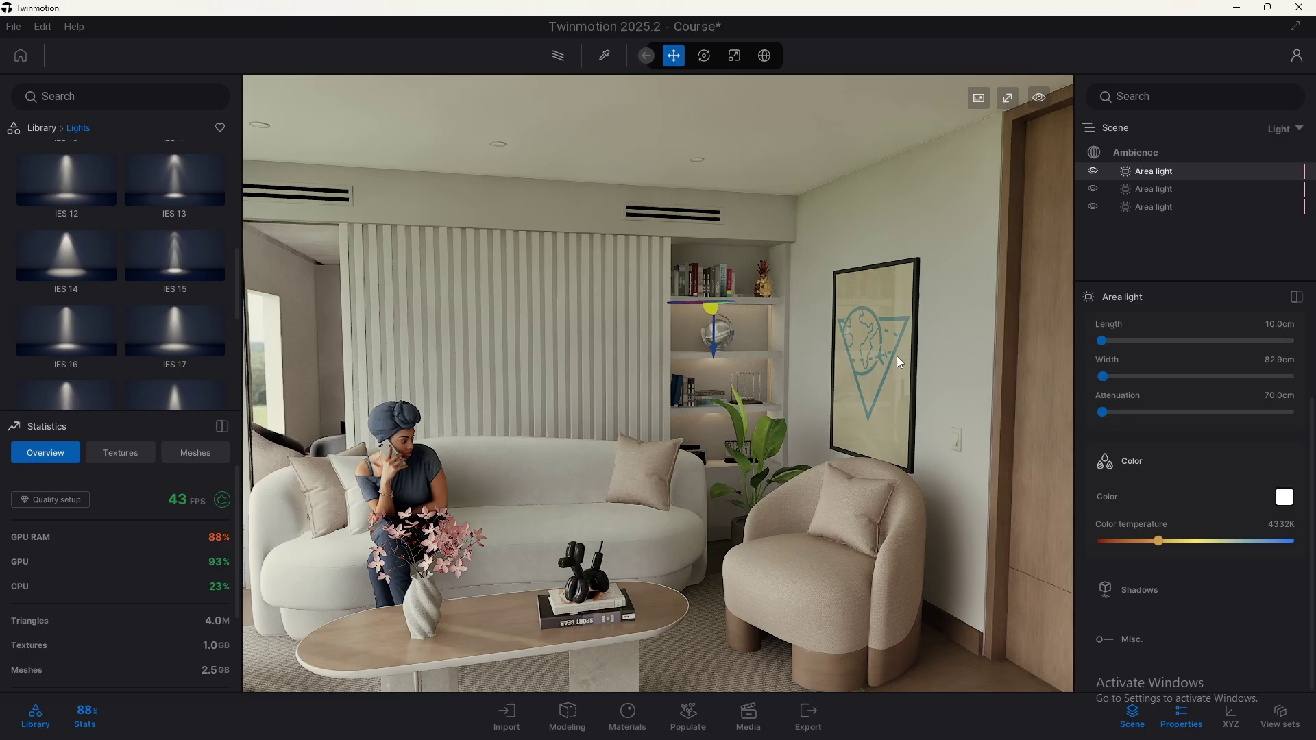
# Set both the Sun bias and the Lights bias of the ambience's accurate shadows to 100%.
pyautogui.click(1190, 157)
pyautogui.scroll(-3, 1189, 565)
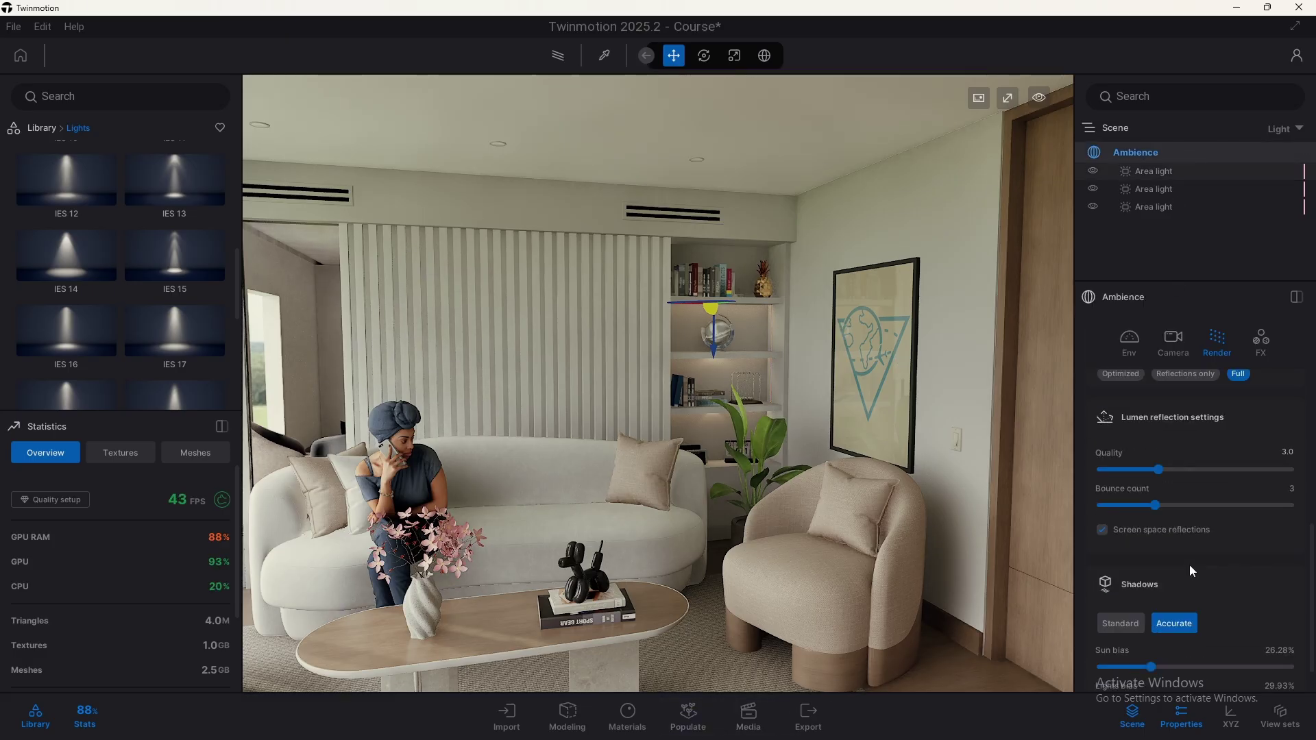
pyautogui.click(34, 713)
pyautogui.moveTo(830, 464); pyautogui.dragTo(623, 562, button='right')
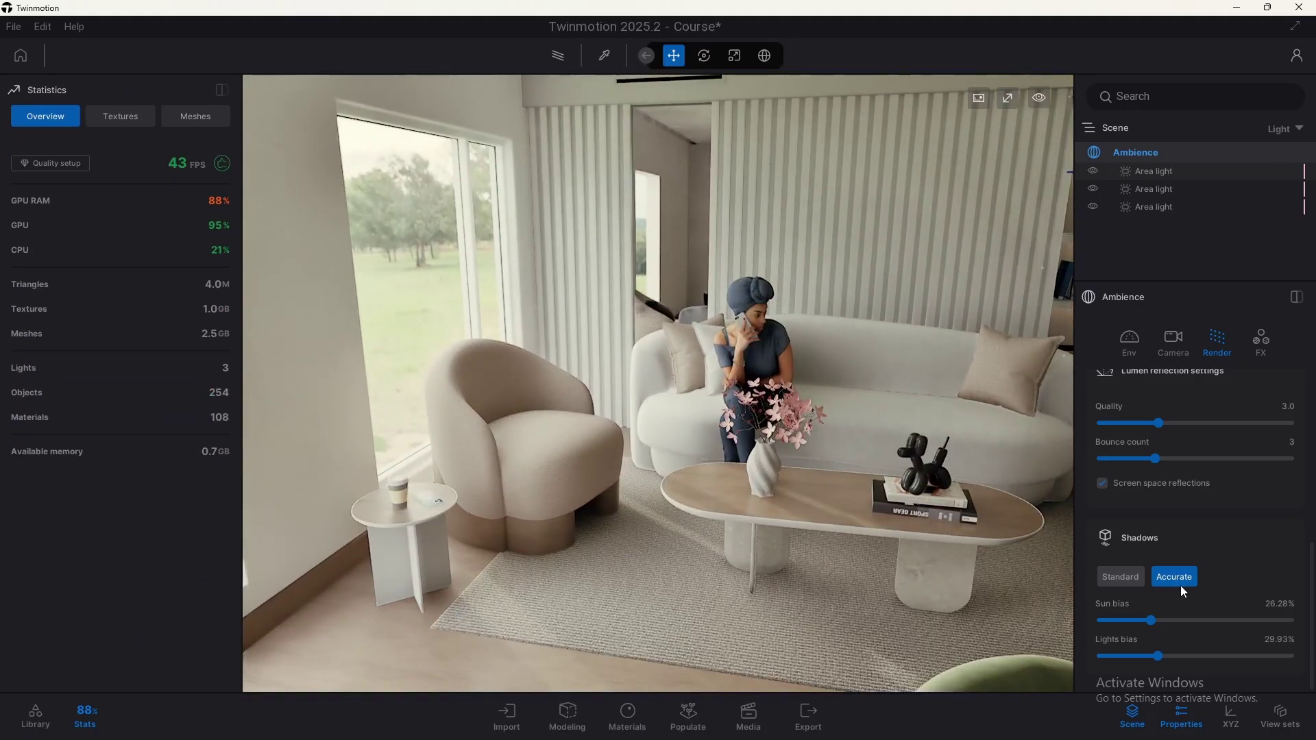
pyautogui.moveTo(1188, 618); pyautogui.dragTo(1291, 620)
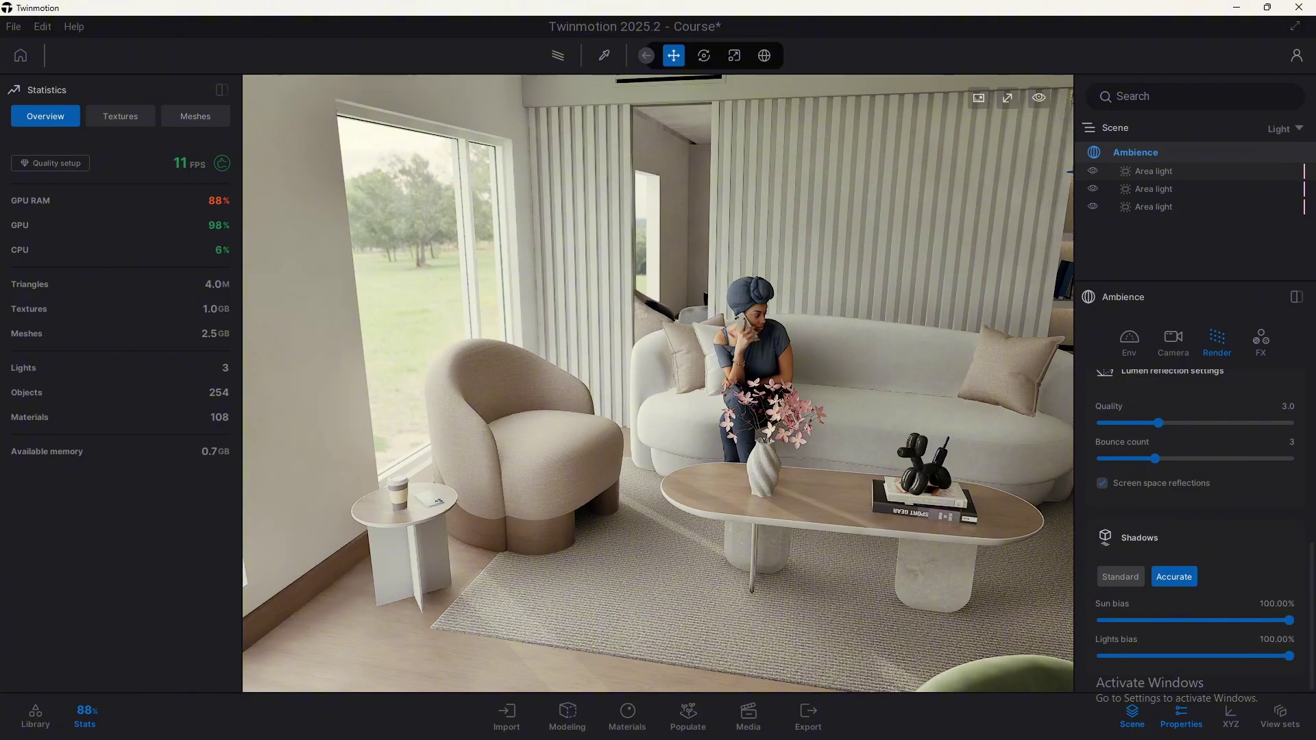
# Examine the shadows around the windows, armchairs, sofa and shelves from several camera angles.
pyautogui.moveTo(658, 384); pyautogui.dragTo(549, 296, button='right')
pyautogui.press('a')
pyautogui.press('d')
pyautogui.press('w')
pyautogui.press('s')
pyautogui.press('s')
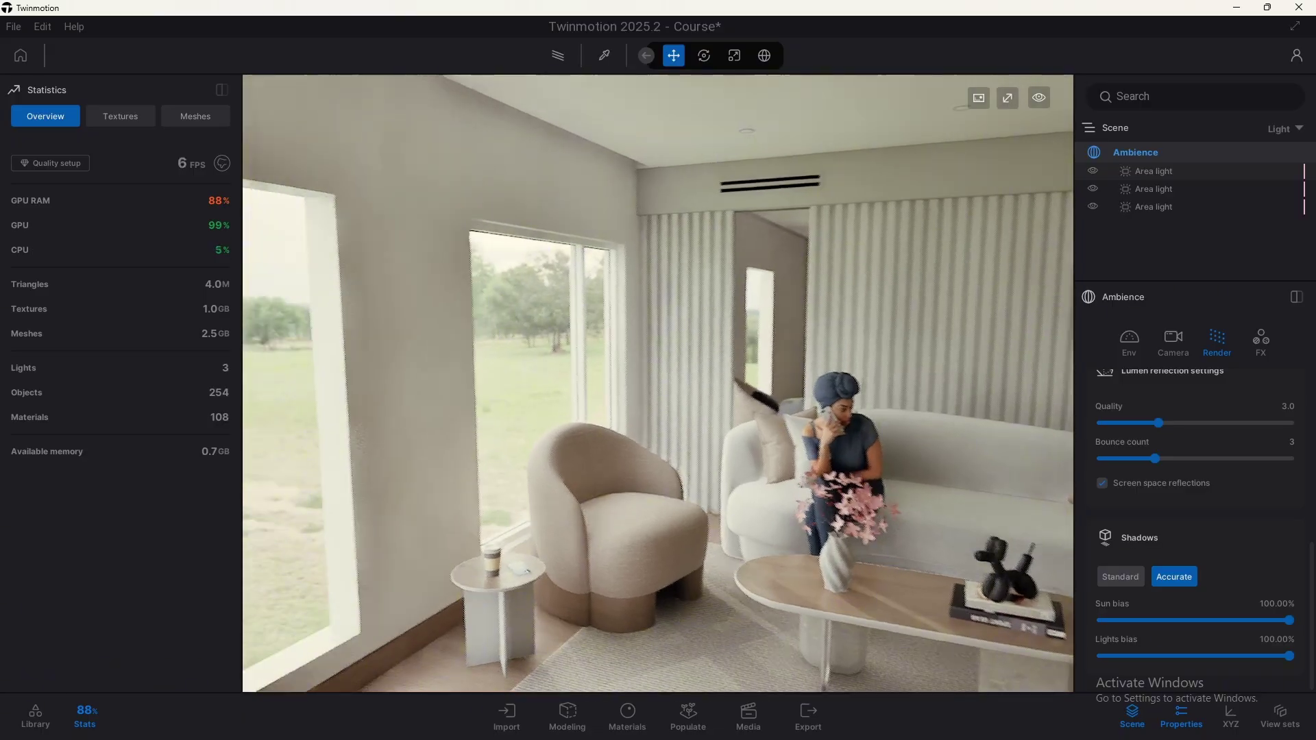
pyautogui.press('Right')
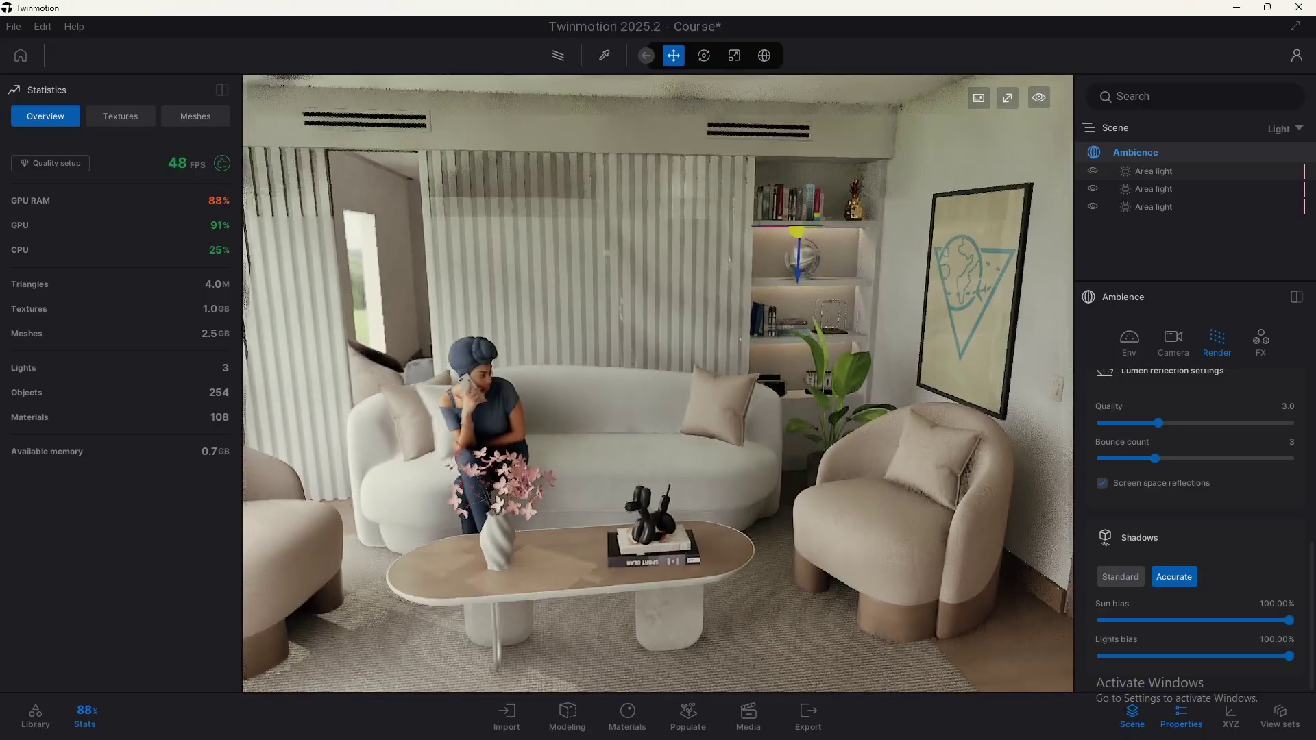
pyautogui.press('Left')
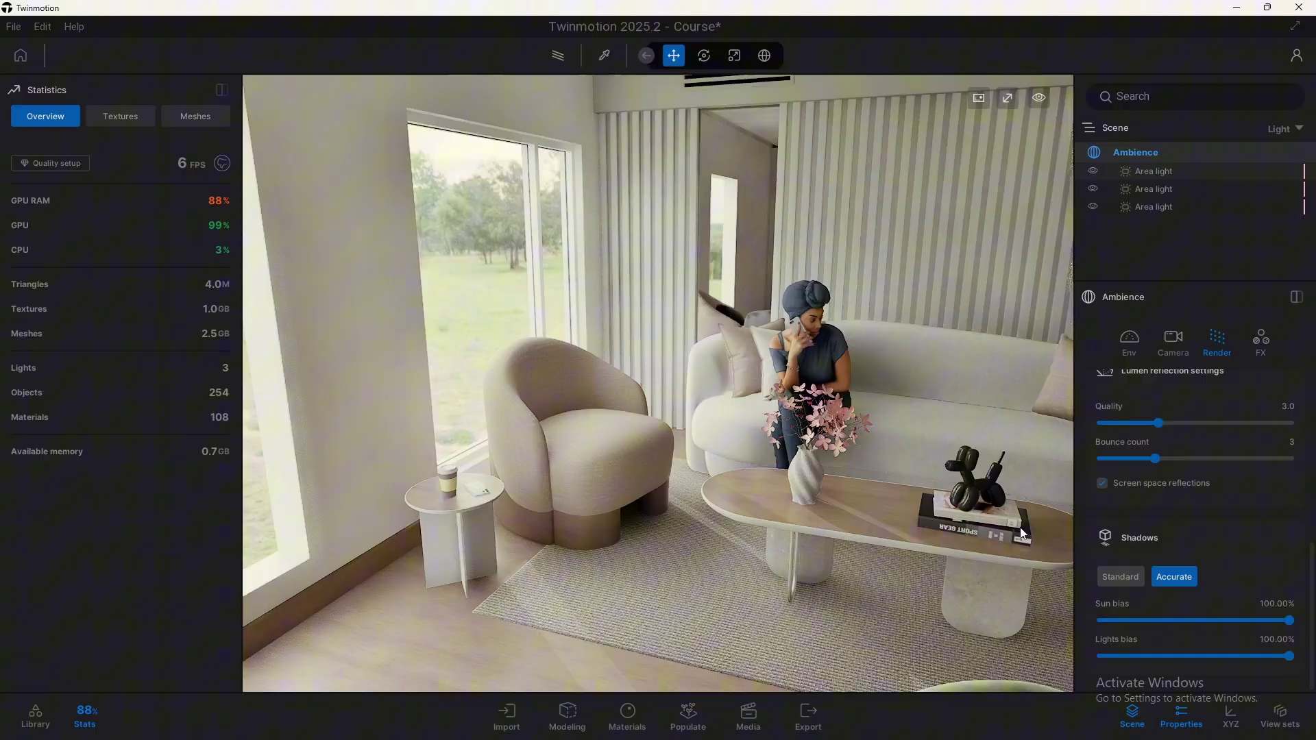
# Set both the Sun bias and the Lights bias of the shadows to 0% and view the armchair by the window.
pyautogui.moveTo(1241, 625); pyautogui.dragTo(1055, 625)
pyautogui.moveTo(1271, 660); pyautogui.dragTo(1092, 658)
pyautogui.press('Right')
pyautogui.press('Down')
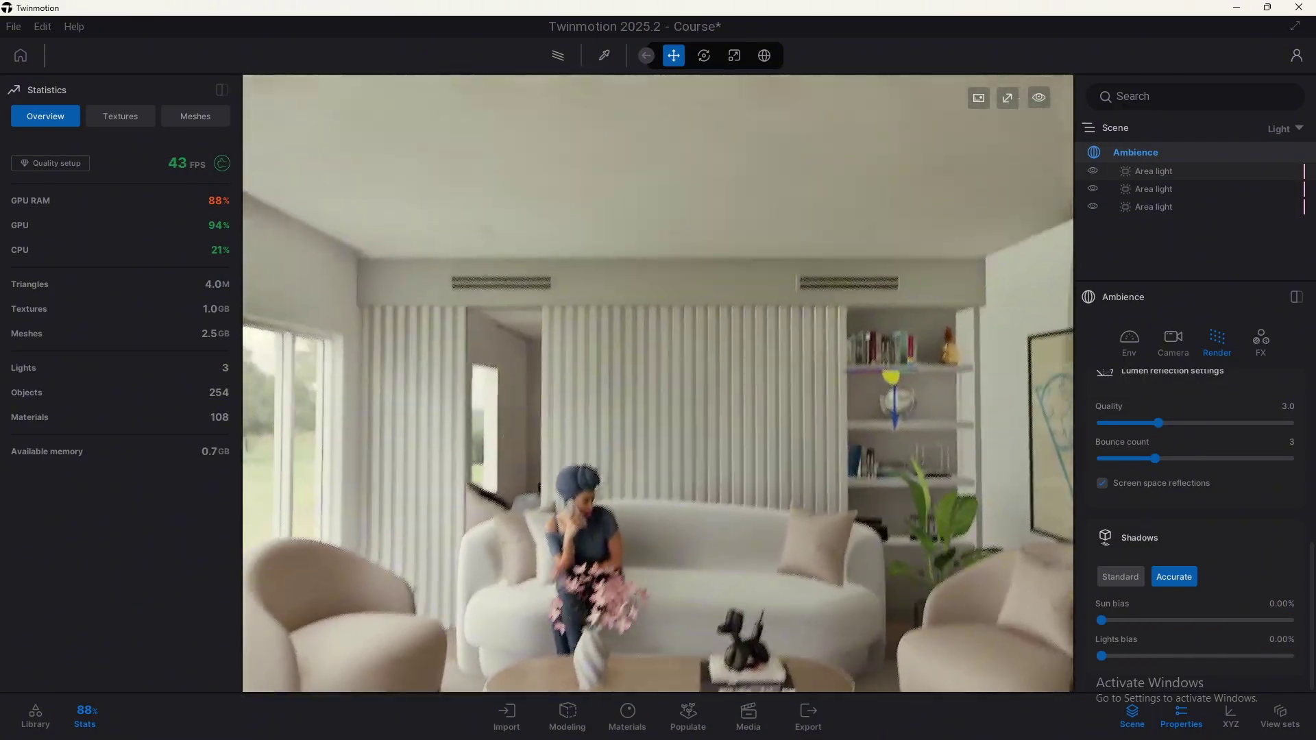
pyautogui.moveTo(657, 384); pyautogui.dragTo(485, 401, button='right')
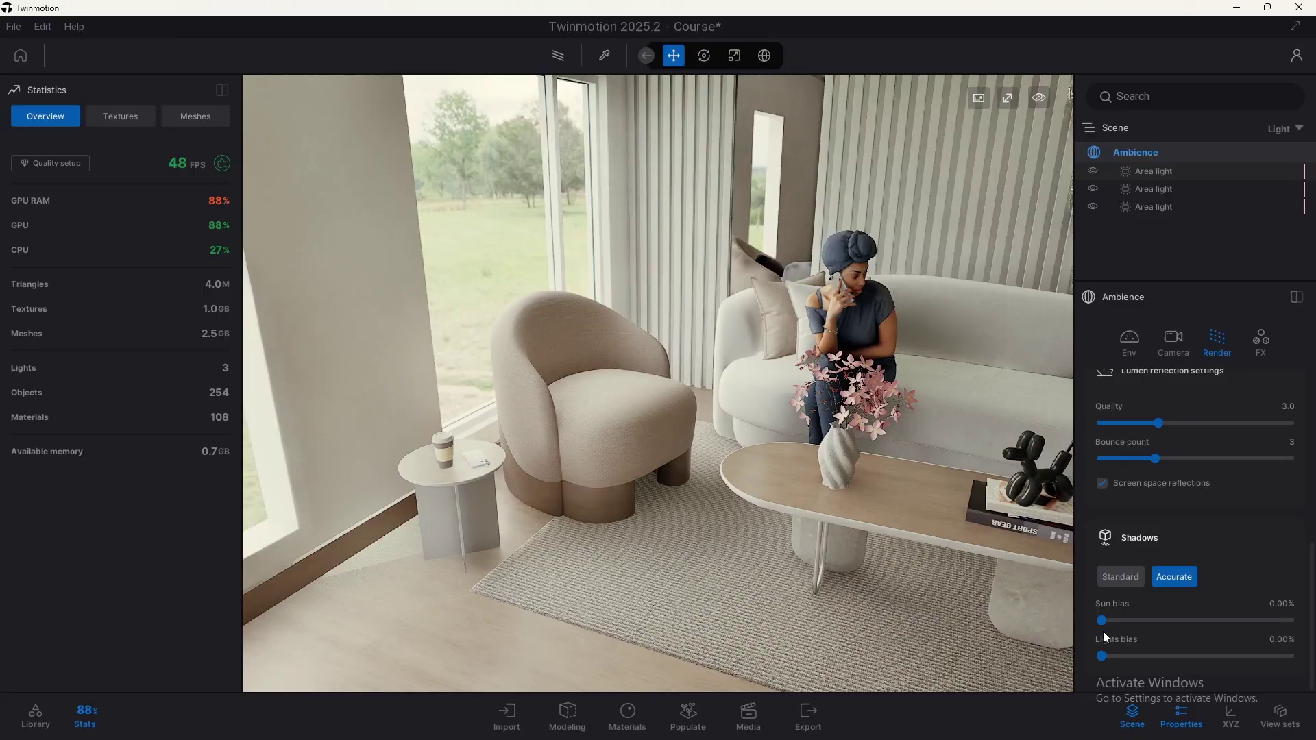
# Try a Sun bias of 18.61% on the armchair and side table shadows and reset it to 0%.
pyautogui.moveTo(1103, 620); pyautogui.dragTo(1136, 619)
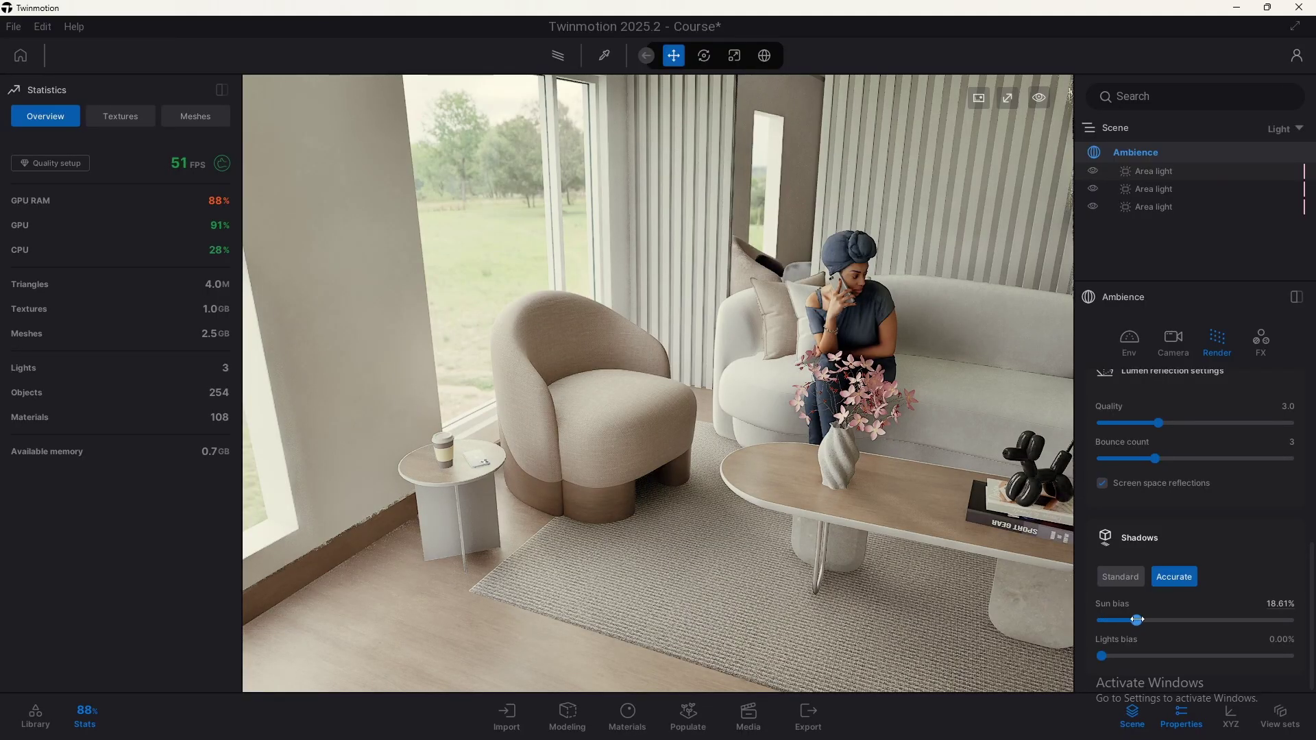
pyautogui.press('w')
pyautogui.moveTo(732, 348); pyautogui.dragTo(746, 322, button='right')
pyautogui.moveTo(1143, 620); pyautogui.dragTo(1075, 621)
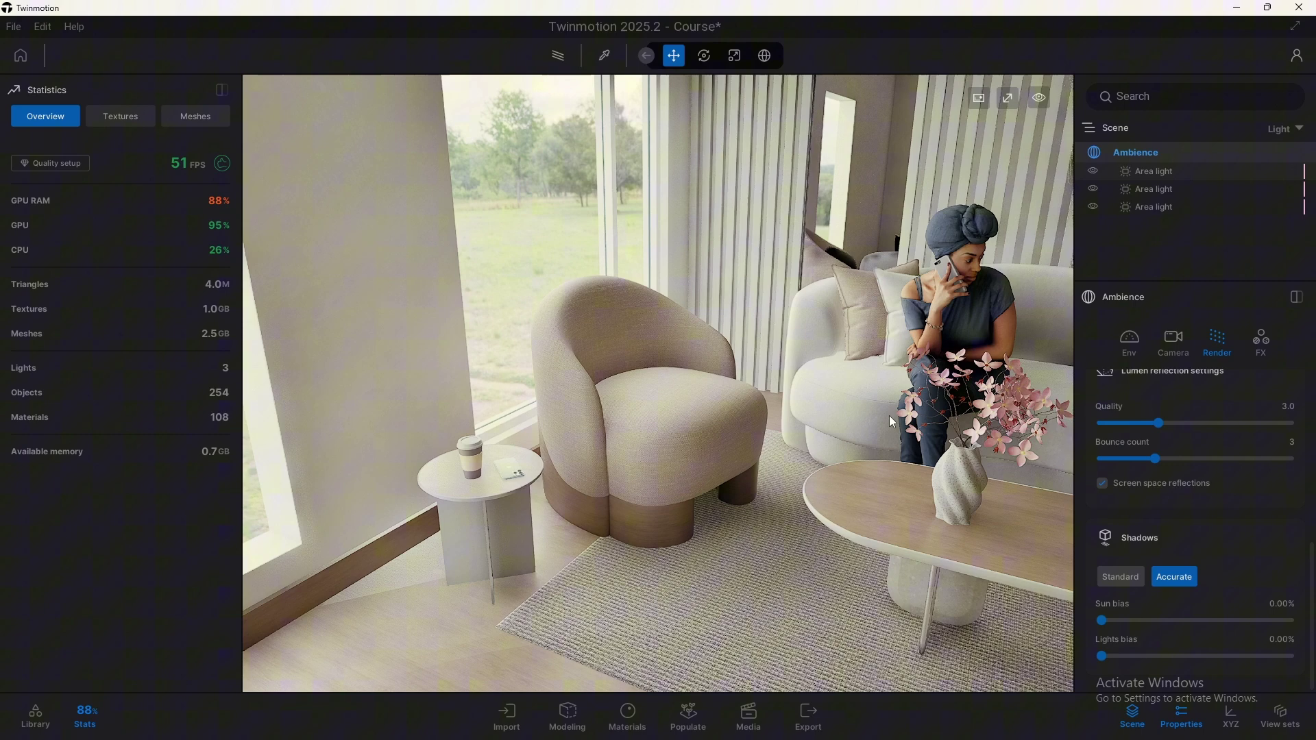
# Set the Sun bias to 26.28% and check the shadows across the seating area.
pyautogui.moveTo(1107, 620); pyautogui.dragTo(1124, 618)
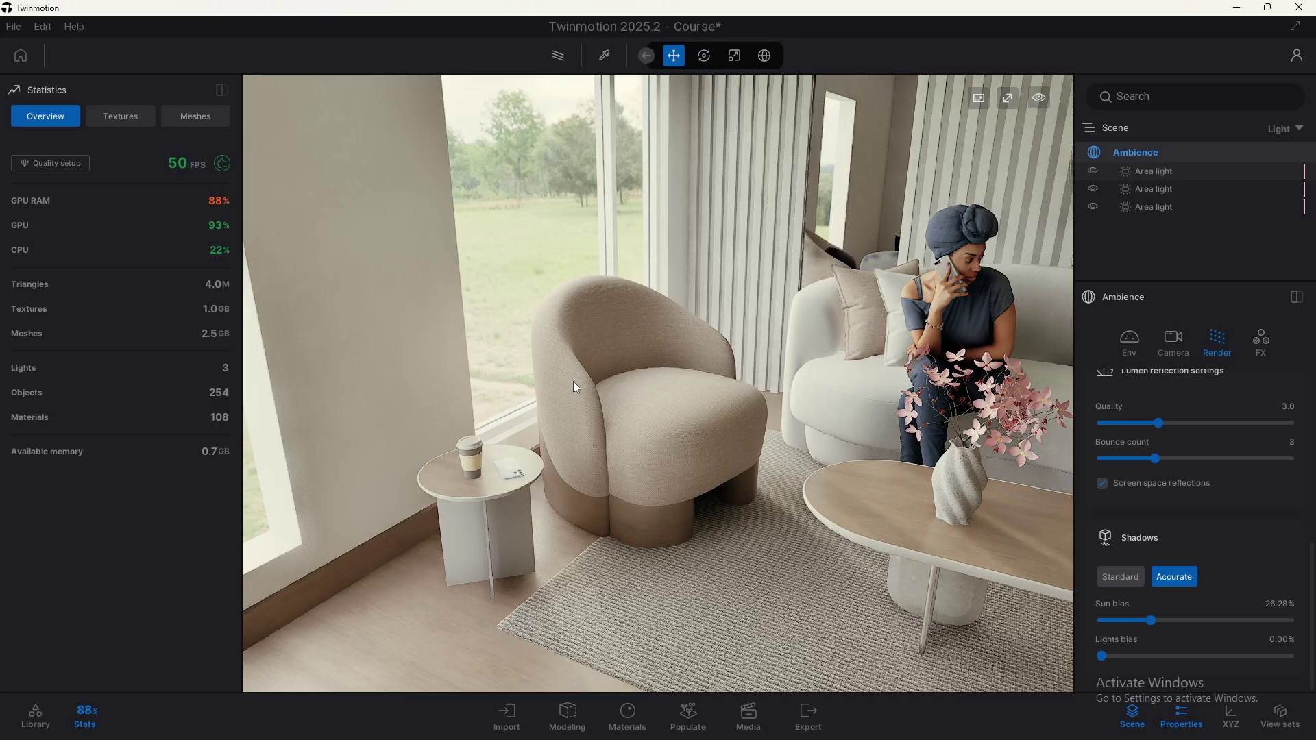
pyautogui.press('s')
pyautogui.moveTo(573, 381); pyautogui.dragTo(732, 303, button='right')
pyautogui.press('w')
pyautogui.press('s')
pyautogui.press('d')
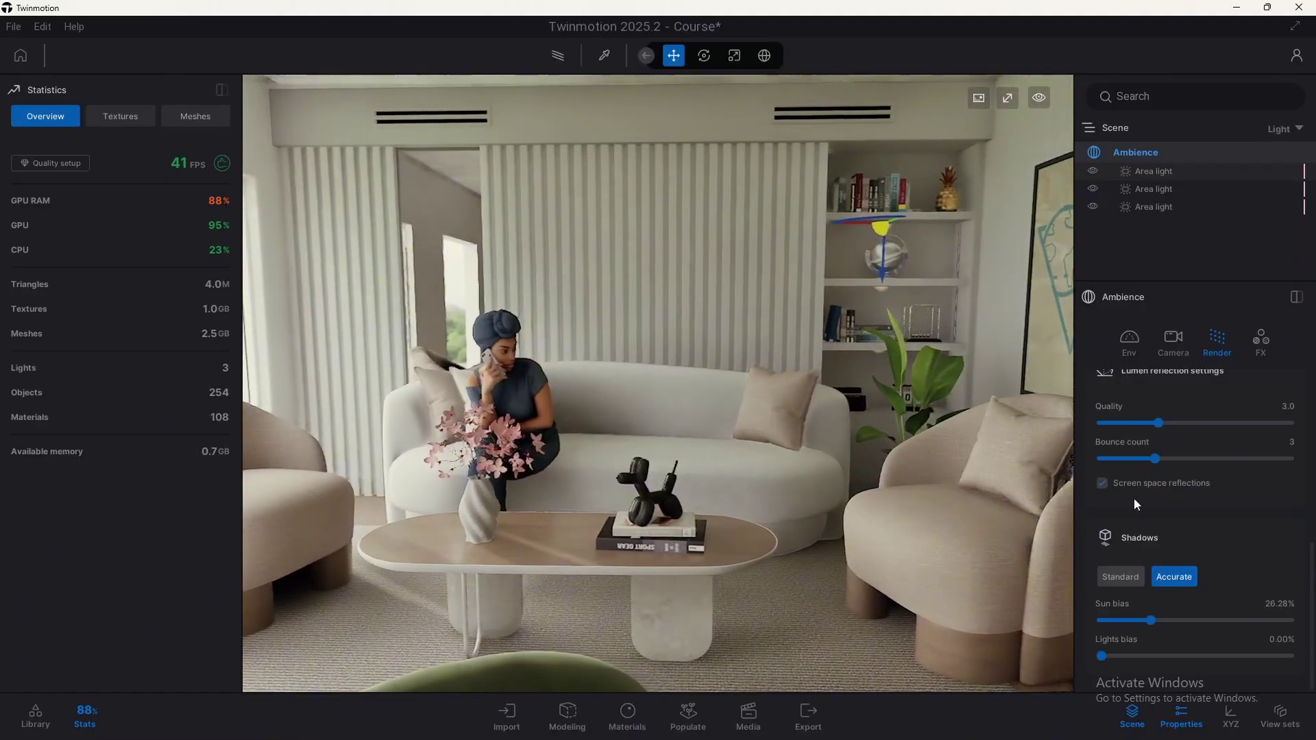
# Set the Sun bias to 100% and examine the sun shadows on the rug, coffee table and floor.
pyautogui.moveTo(1151, 620); pyautogui.dragTo(1289, 620)
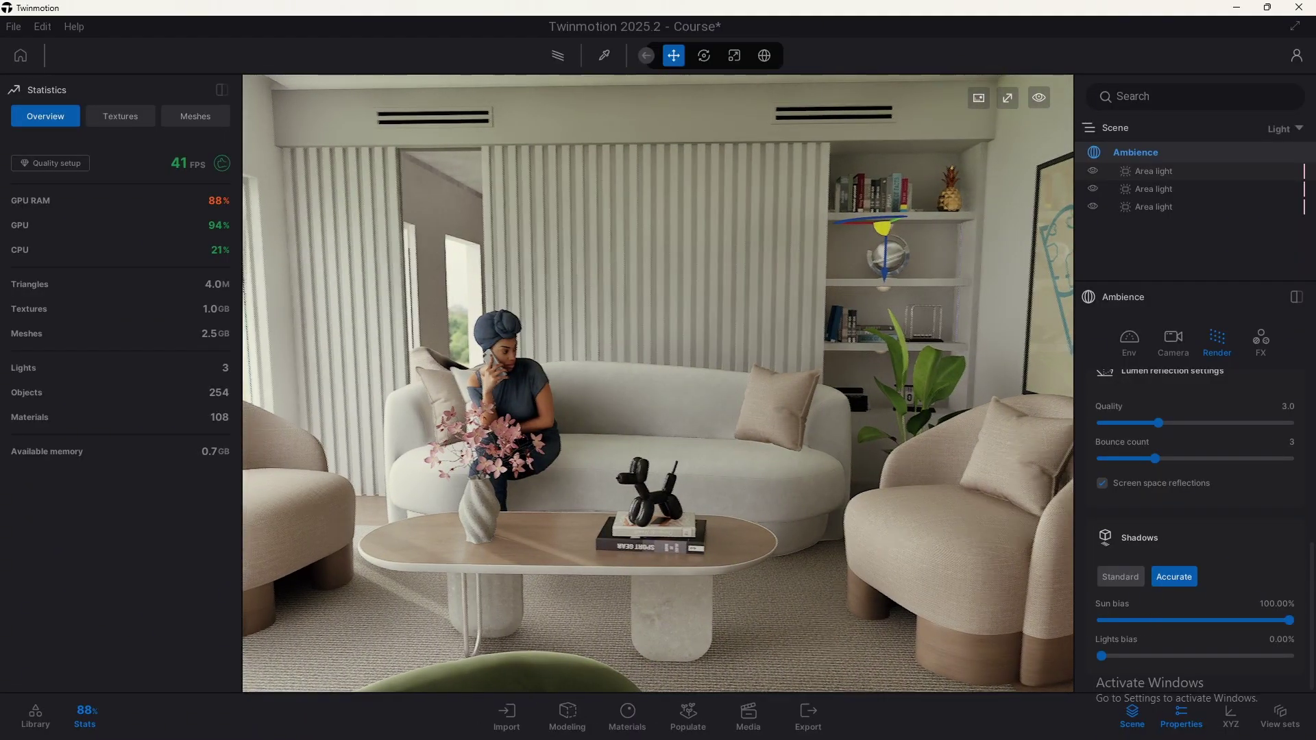
pyautogui.moveTo(571, 305); pyautogui.dragTo(495, 295, button='right')
pyautogui.press('a')
pyautogui.press('s')
pyautogui.press('ctrl')
pyautogui.press('ctrl')
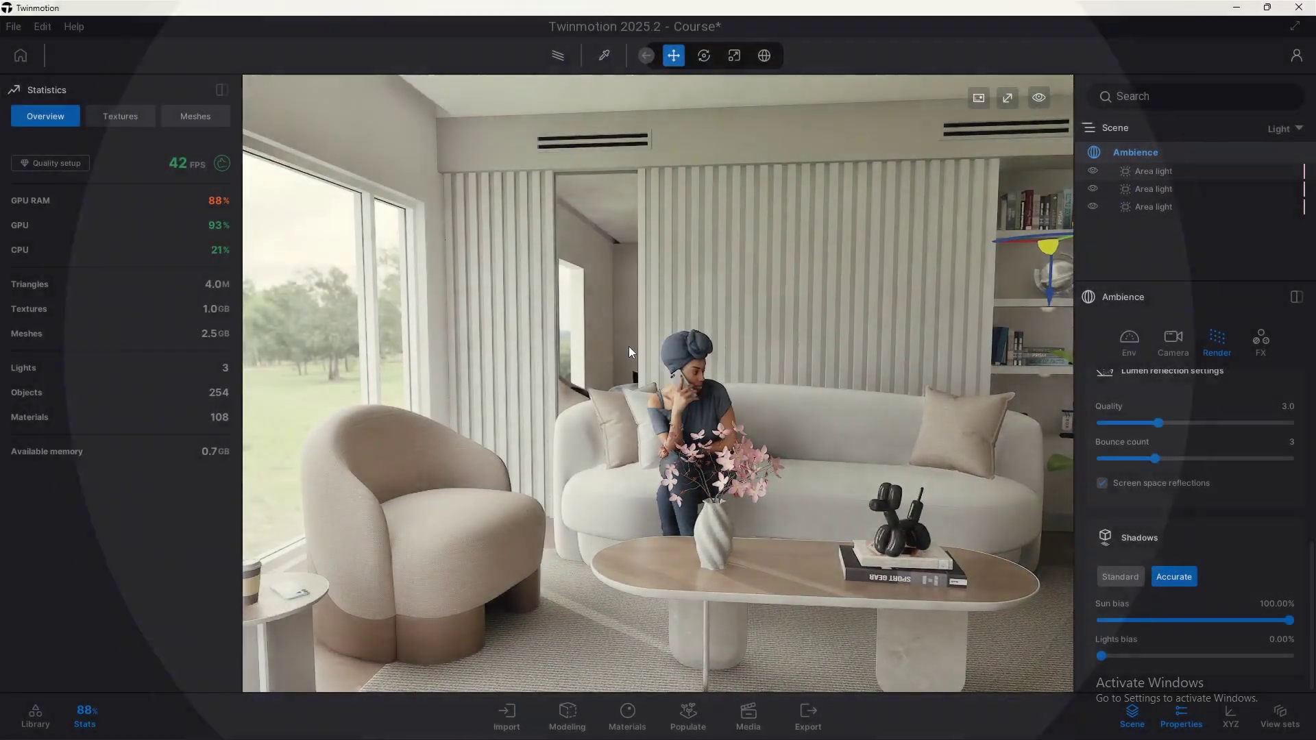
pyautogui.press('s')
pyautogui.moveTo(628, 347); pyautogui.dragTo(610, 406, button='right')
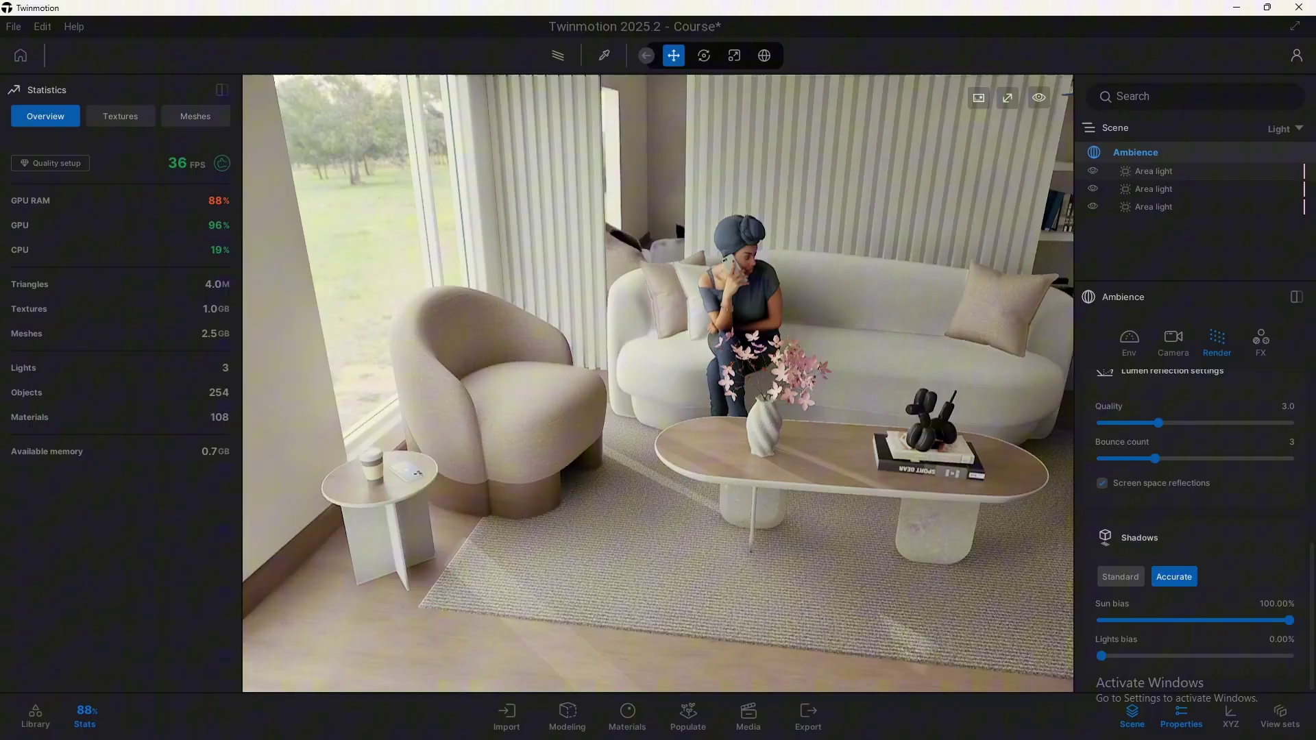
pyautogui.moveTo(774, 385); pyautogui.dragTo(748, 385, button='right')
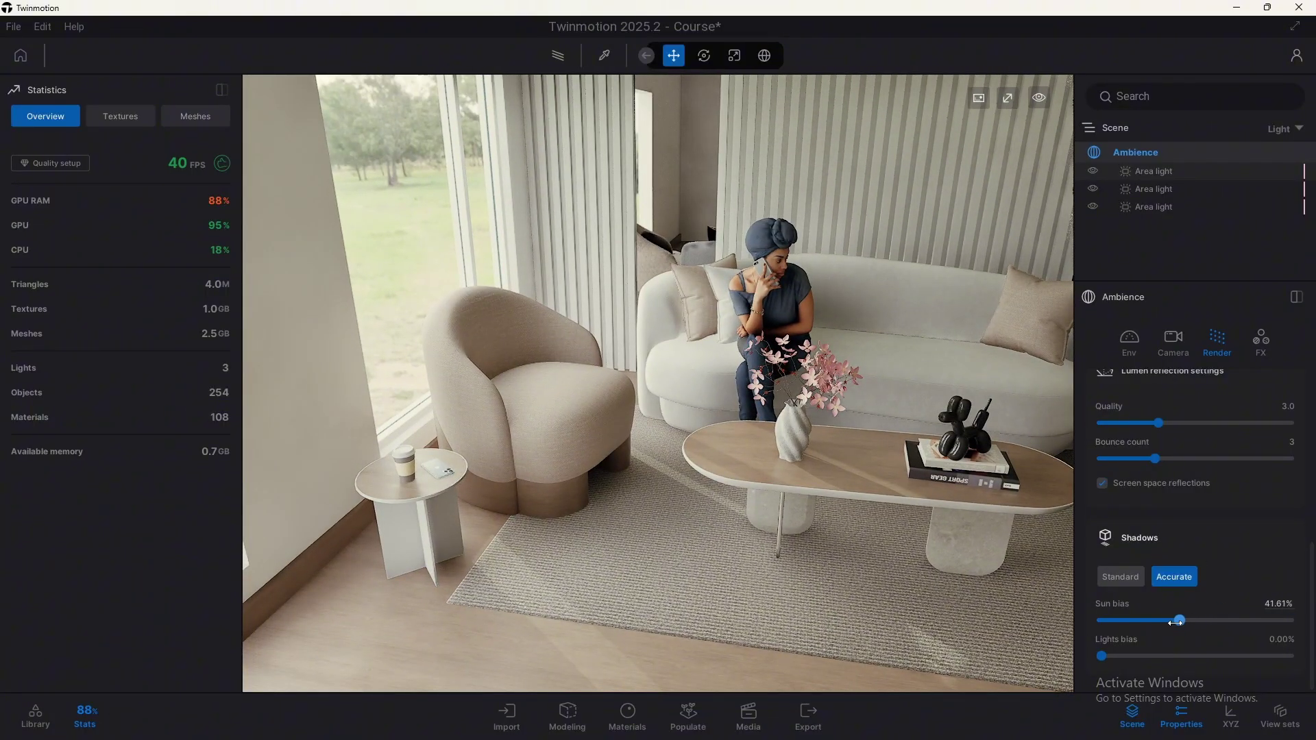
# Set the Sun bias to 33.94%, bring the sofa and bookshelf into view and clear the selection of the shelf light.
pyautogui.moveTo(1142, 621)
pyautogui.mouseDown()
pyautogui.moveTo(1124, 621)
pyautogui.moveTo(1154, 619)
pyautogui.mouseUp()
pyautogui.moveTo(651, 409); pyautogui.dragTo(847, 319, button='right')
pyautogui.moveTo(592, 390); pyautogui.dragTo(587, 382, button='right')
pyautogui.press('d')
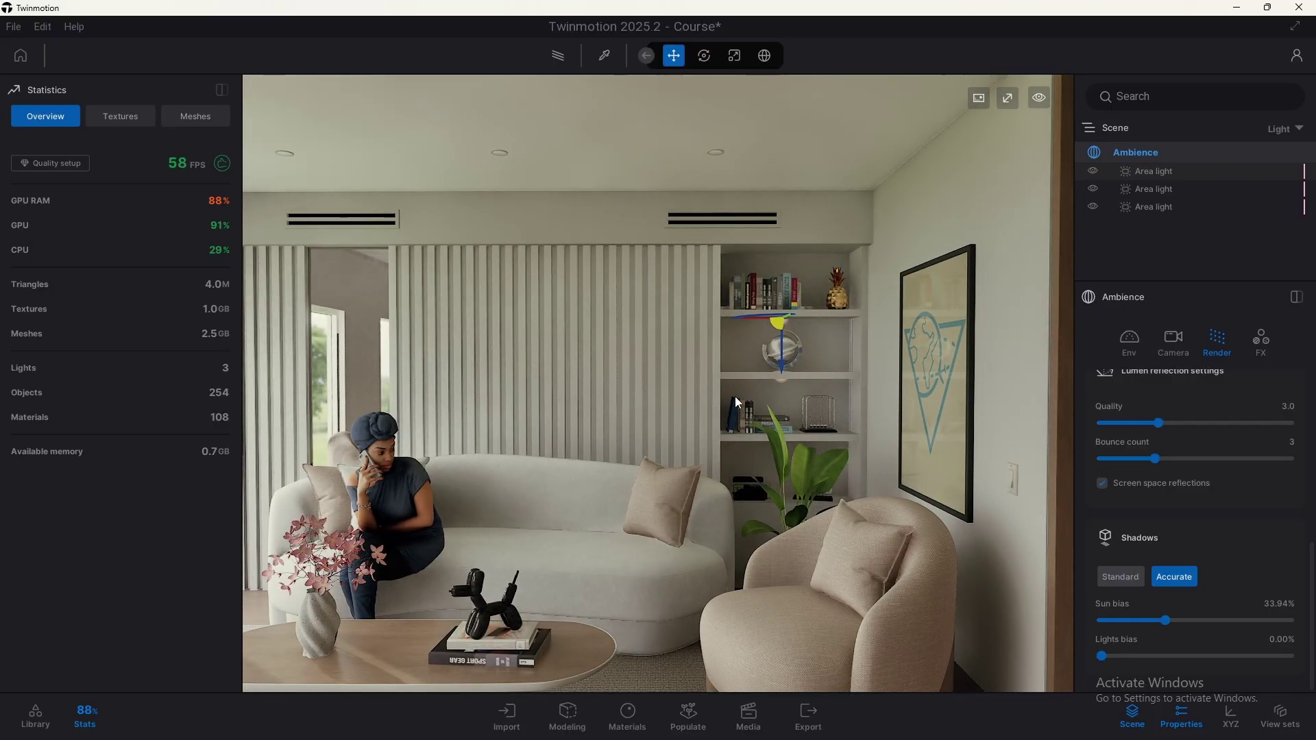
pyautogui.scroll(3, 734, 396)
pyautogui.press('Escape')
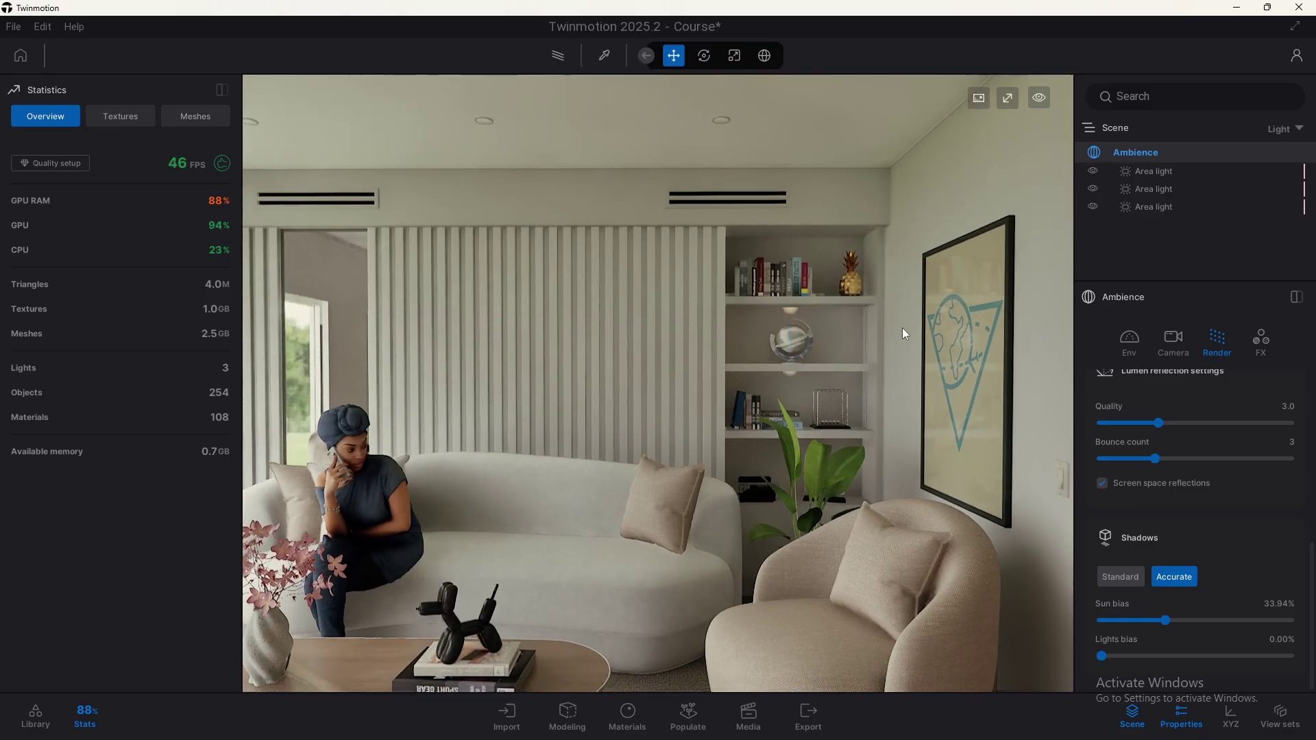
# Examine the shadows around the bookshelf, plant and framed picture with the Lights bias at 0%.
pyautogui.scroll(4, 815, 359)
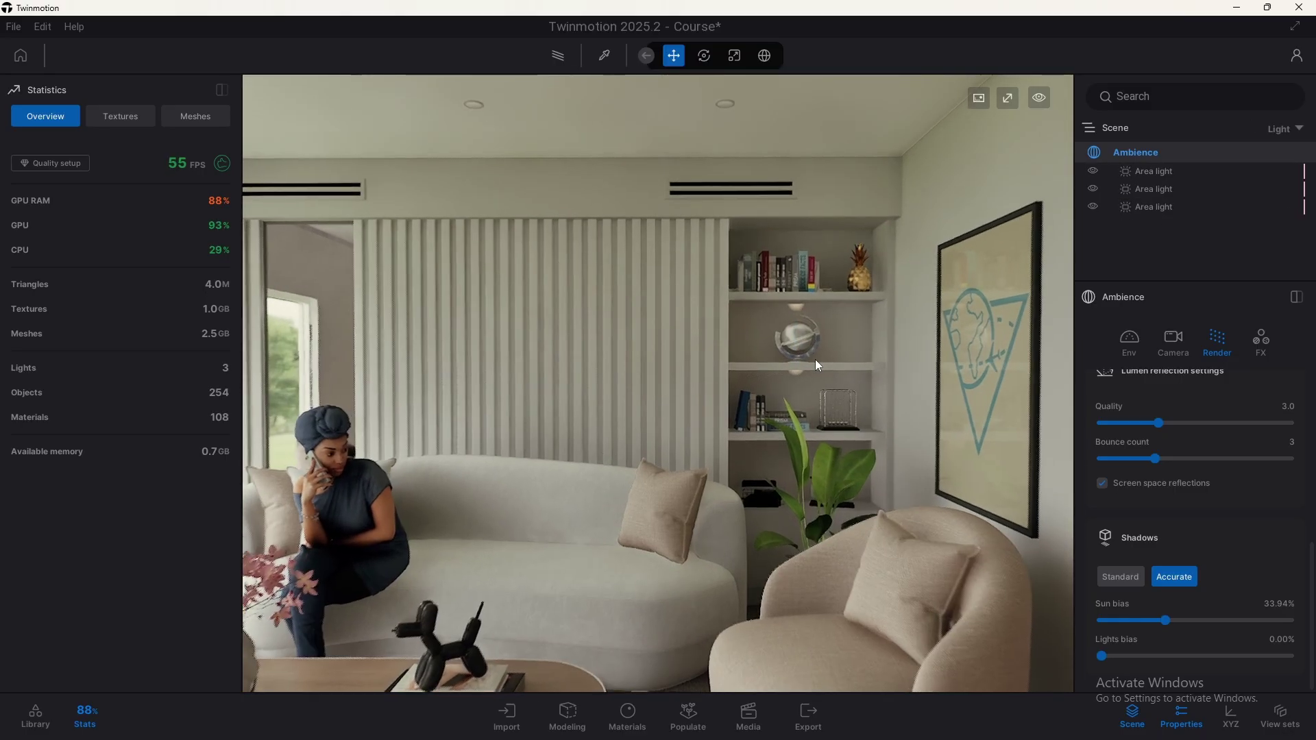
pyautogui.scroll(-2, 818, 359)
pyautogui.moveTo(815, 359); pyautogui.dragTo(812, 346, button='right')
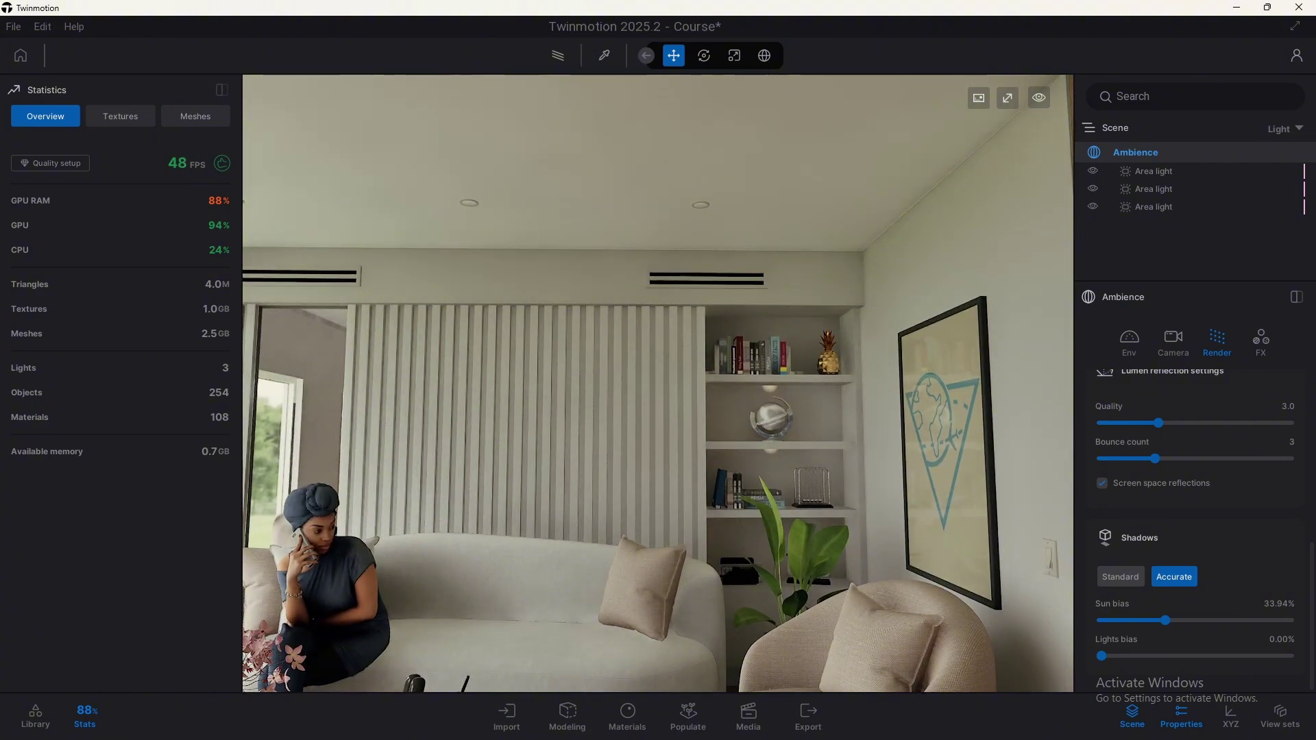
pyautogui.scroll(-3, 788, 343)
pyautogui.moveTo(788, 342)
pyautogui.mouseDown(button='right')
pyautogui.moveTo(788, 439)
pyautogui.moveTo(617, 377)
pyautogui.moveTo(781, 466)
pyautogui.moveTo(781, 429)
pyautogui.moveTo(757, 427)
pyautogui.moveTo(812, 419)
pyautogui.moveTo(826, 401)
pyautogui.moveTo(816, 414)
pyautogui.moveTo(850, 420)
pyautogui.moveTo(815, 420)
pyautogui.mouseUp(button='right')
pyautogui.press('s')
pyautogui.press('w')
pyautogui.press('s')
pyautogui.press('w')
pyautogui.press('s')
pyautogui.press('ctrl')
pyautogui.press('ctrl')
# Set the Lights bias to 85.77% and check the shelf lighting and shadows across the living room.
pyautogui.click(1100, 655)
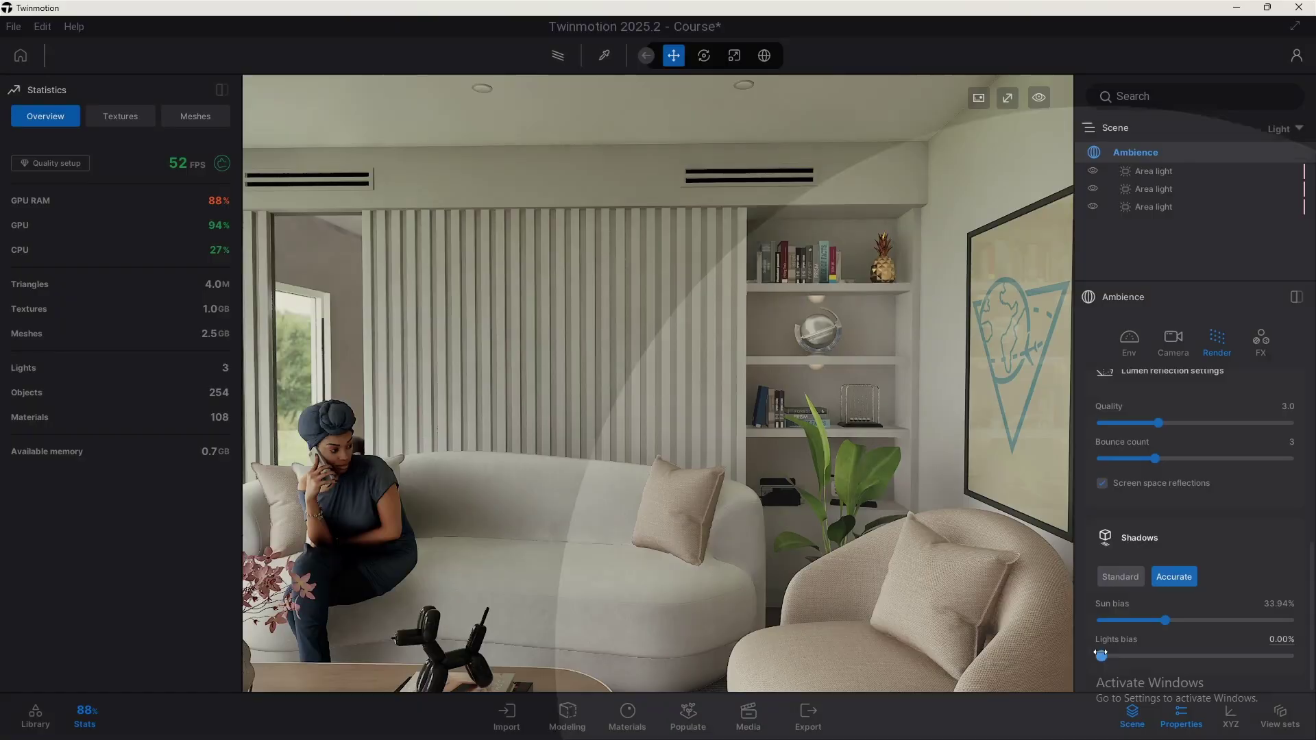
pyautogui.moveTo(1101, 654); pyautogui.dragTo(1253, 654)
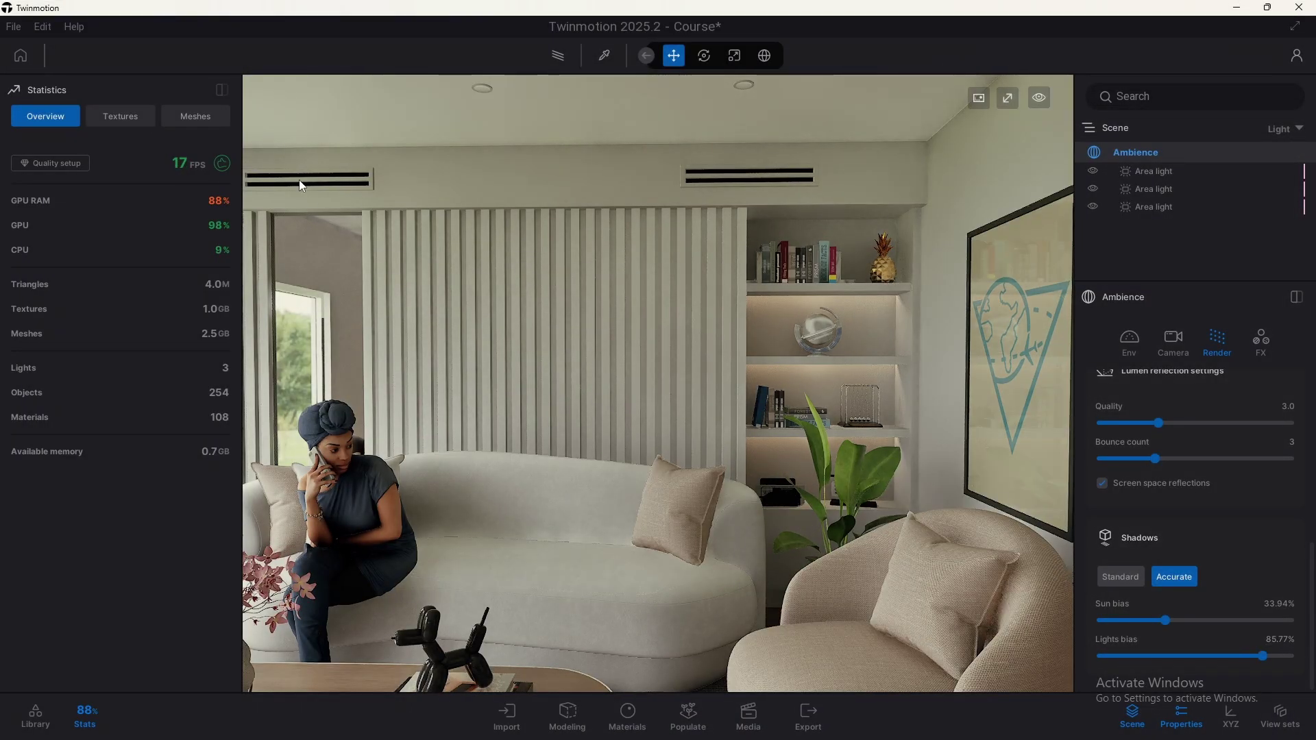
pyautogui.press('s')
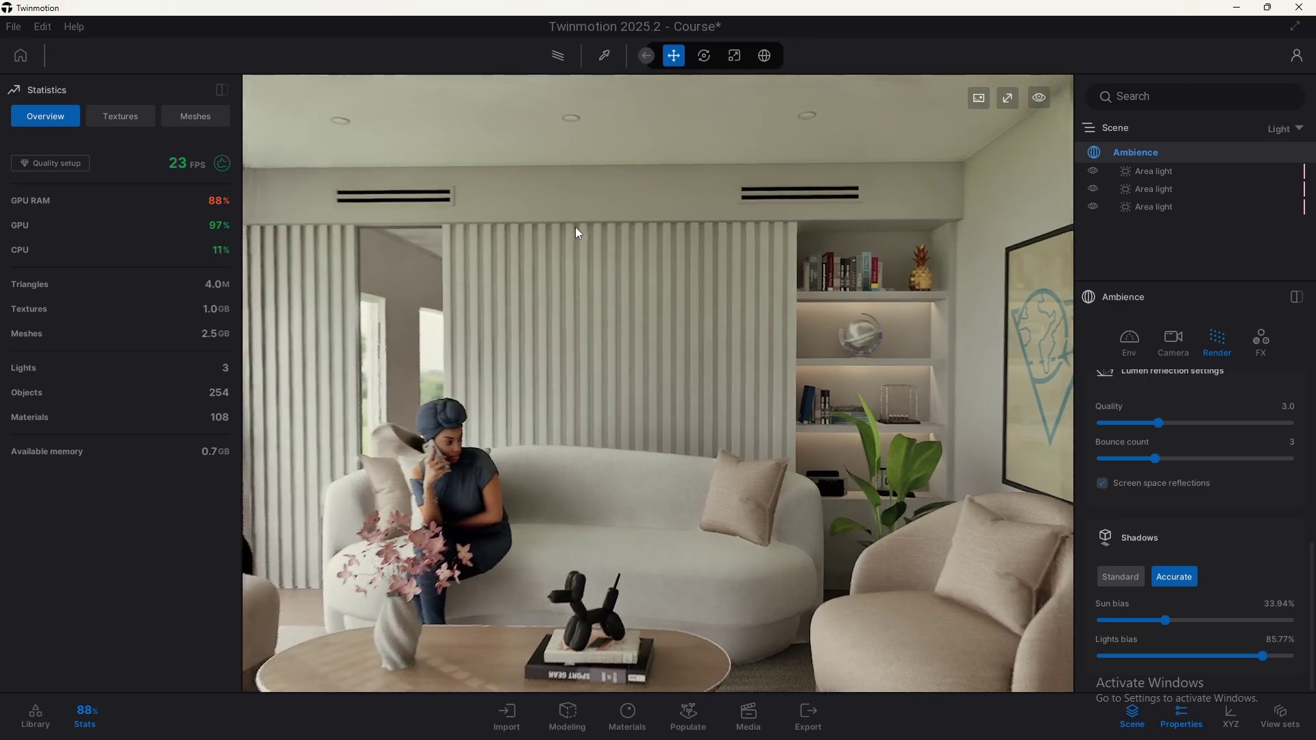
pyautogui.press('a')
pyautogui.press('a')
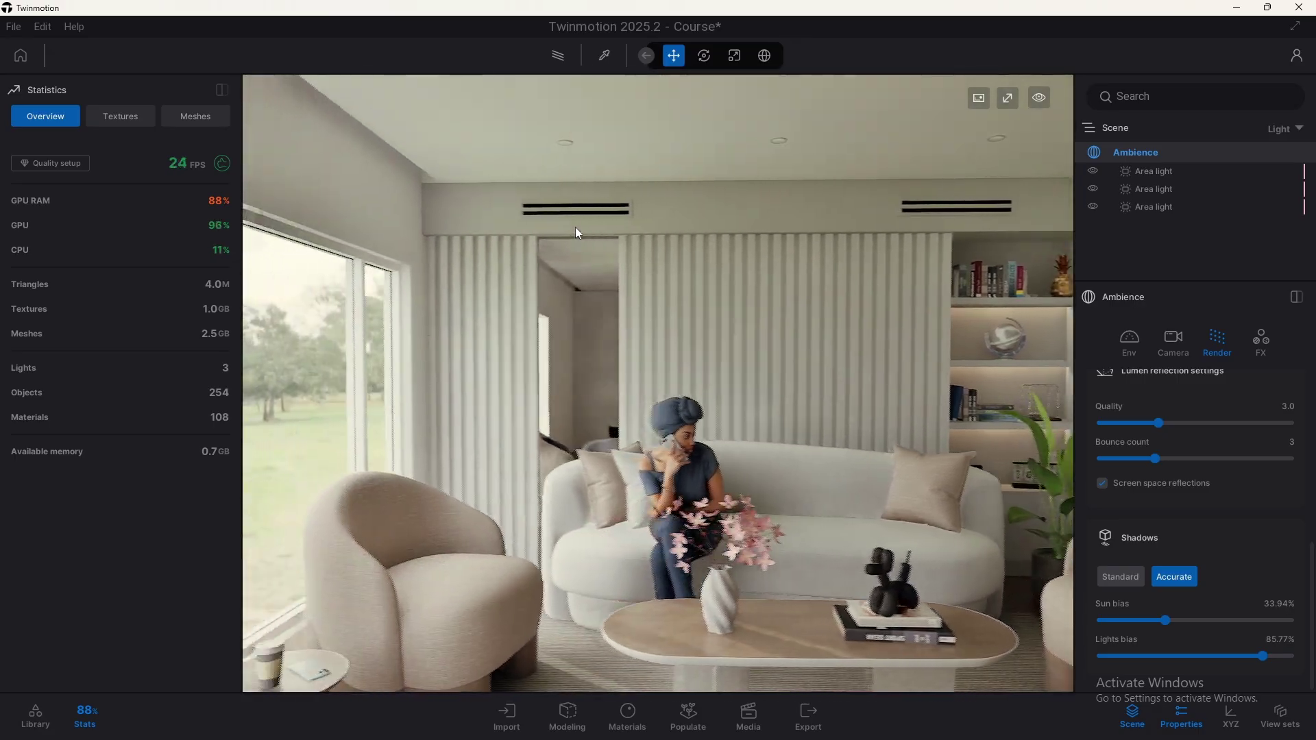
pyautogui.press('s')
pyautogui.press('d')
pyautogui.press('d')
pyautogui.press('w')
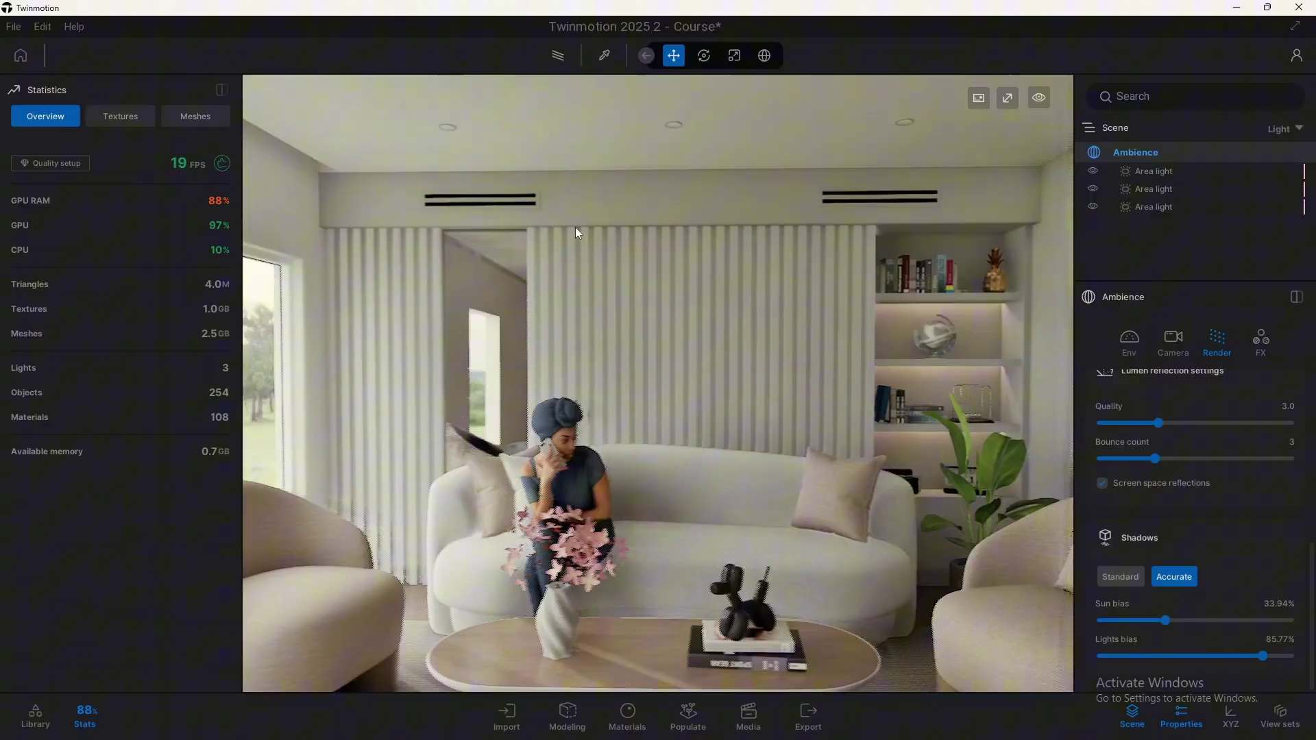
pyautogui.press('d')
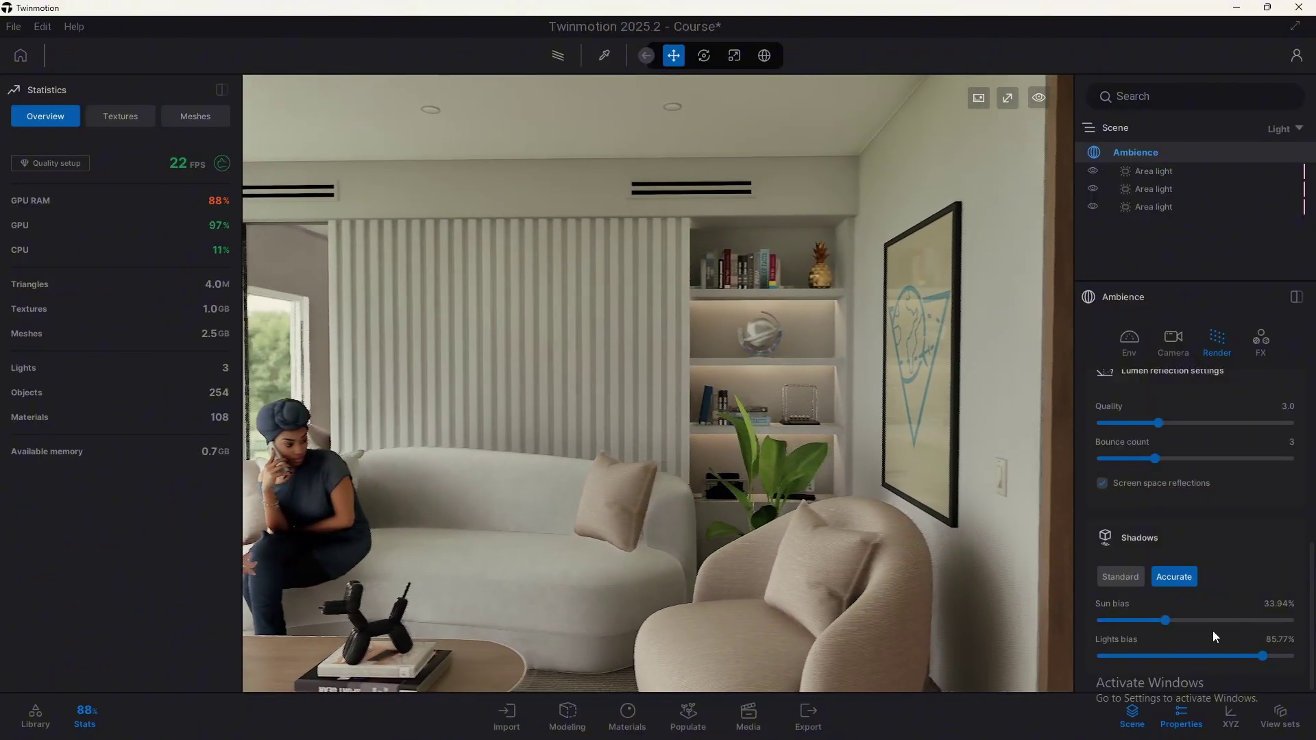
# Set the Lights bias to 43.80% and inspect the lit shelves beside the sofa.
pyautogui.moveTo(1262, 656); pyautogui.dragTo(1210, 658)
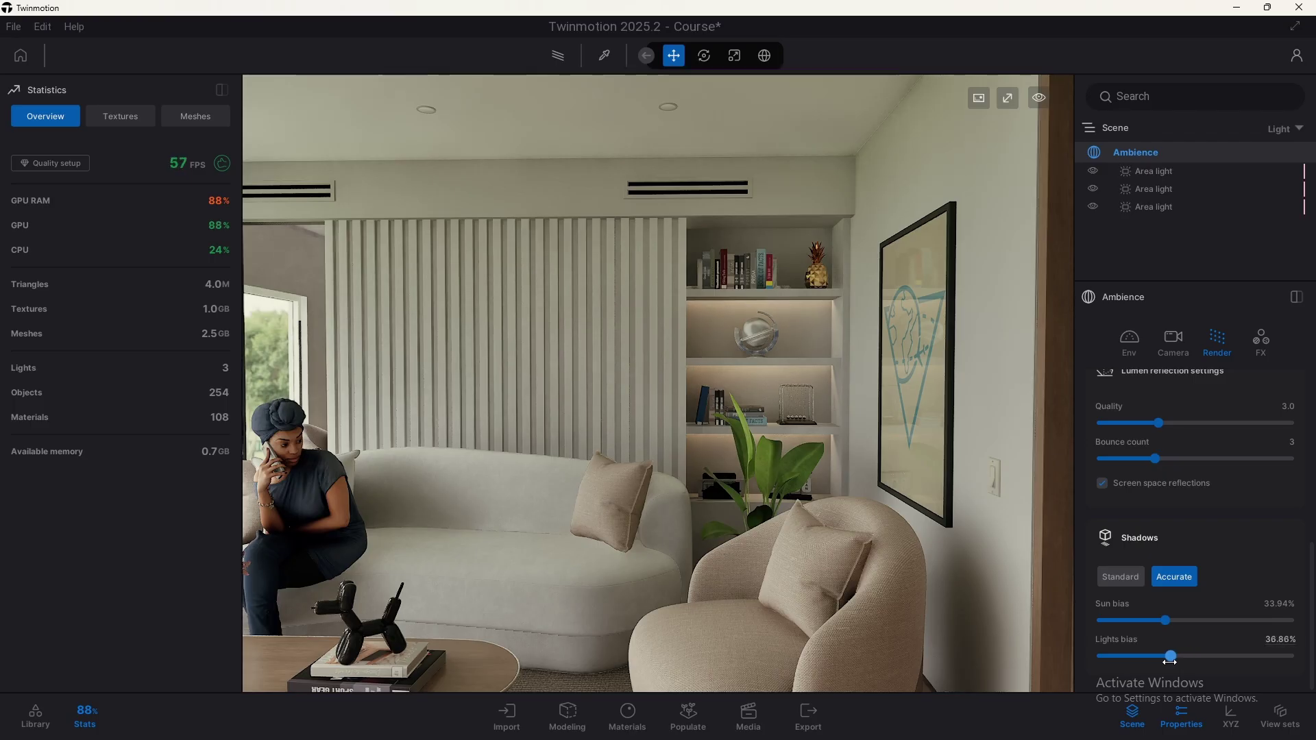
pyautogui.moveTo(1169, 658); pyautogui.dragTo(1147, 657)
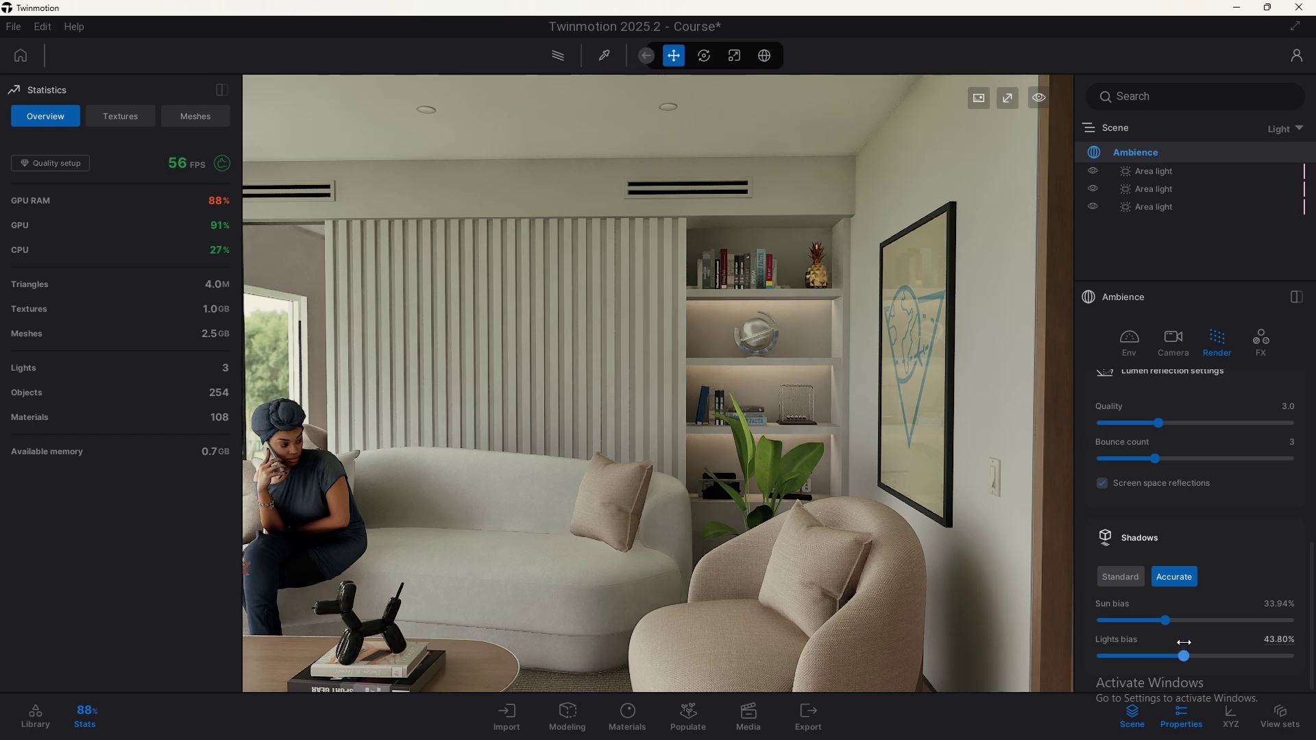
pyautogui.press('s')
pyautogui.press('a')
pyautogui.moveTo(463, 406); pyautogui.dragTo(411, 394, button='right')
pyautogui.press('d')
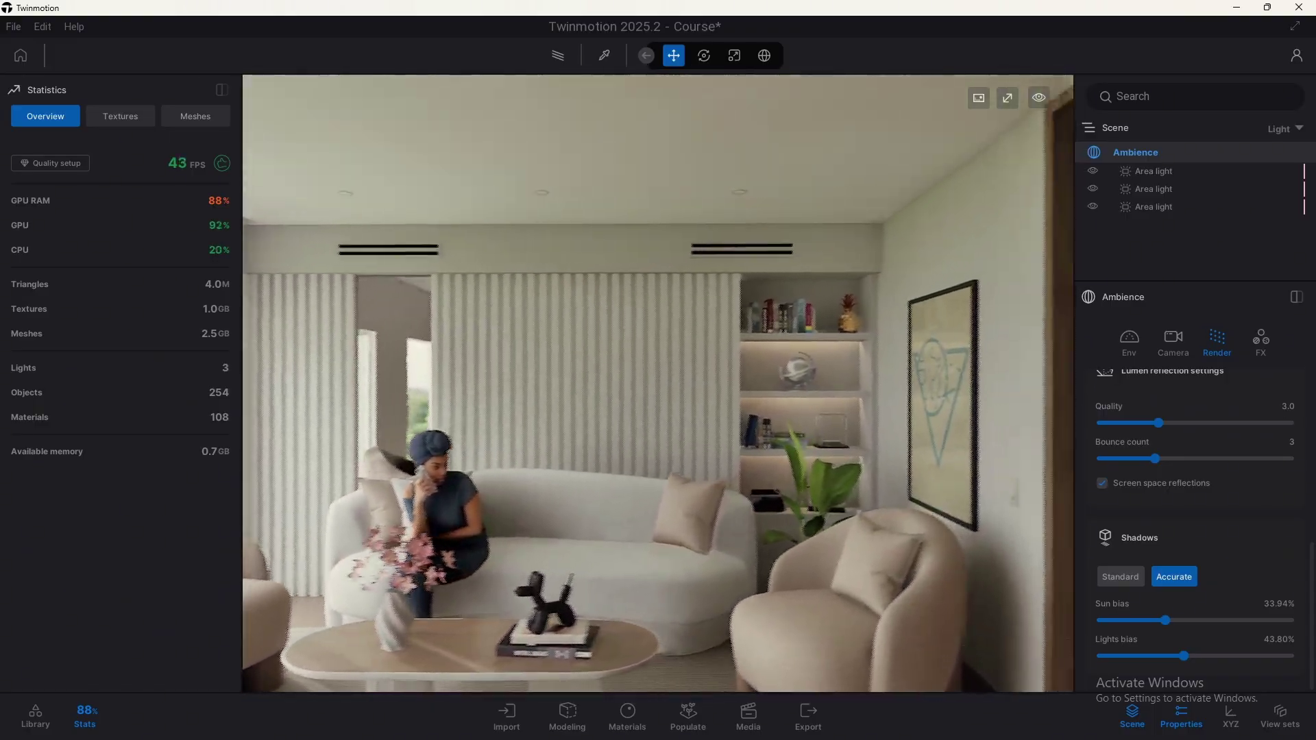
pyautogui.press('w')
pyautogui.moveTo(535, 367); pyautogui.dragTo(536, 392, button='right')
pyautogui.press('s')
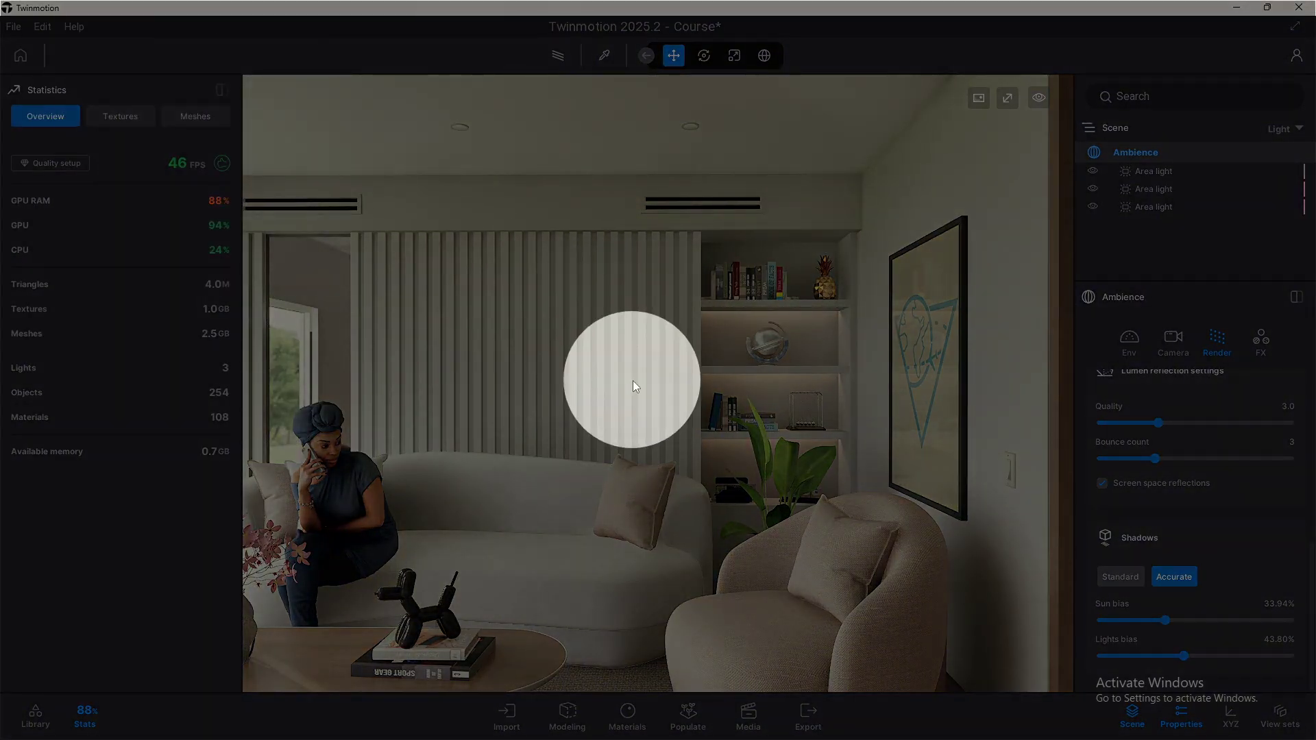
# Frame the coffee table, sofa and bookshelf together and set the Lights bias to 79.20%.
pyautogui.press('a')
pyautogui.press('a')
pyautogui.press('d')
pyautogui.moveTo(632, 380)
pyautogui.mouseDown(button='right')
pyautogui.moveTo(692, 390)
pyautogui.moveTo(654, 391)
pyautogui.mouseUp(button='right')
pyautogui.press('s')
pyautogui.press('d')
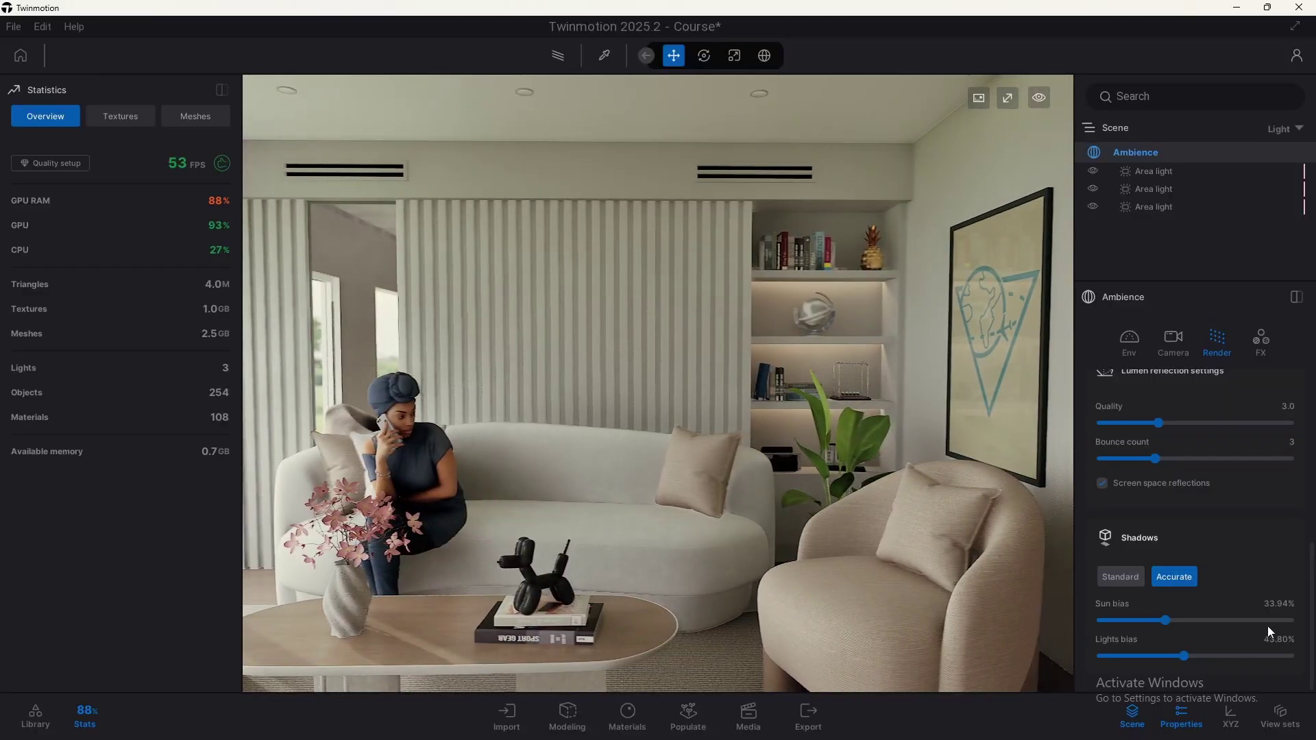
pyautogui.moveTo(1182, 655); pyautogui.dragTo(1208, 655)
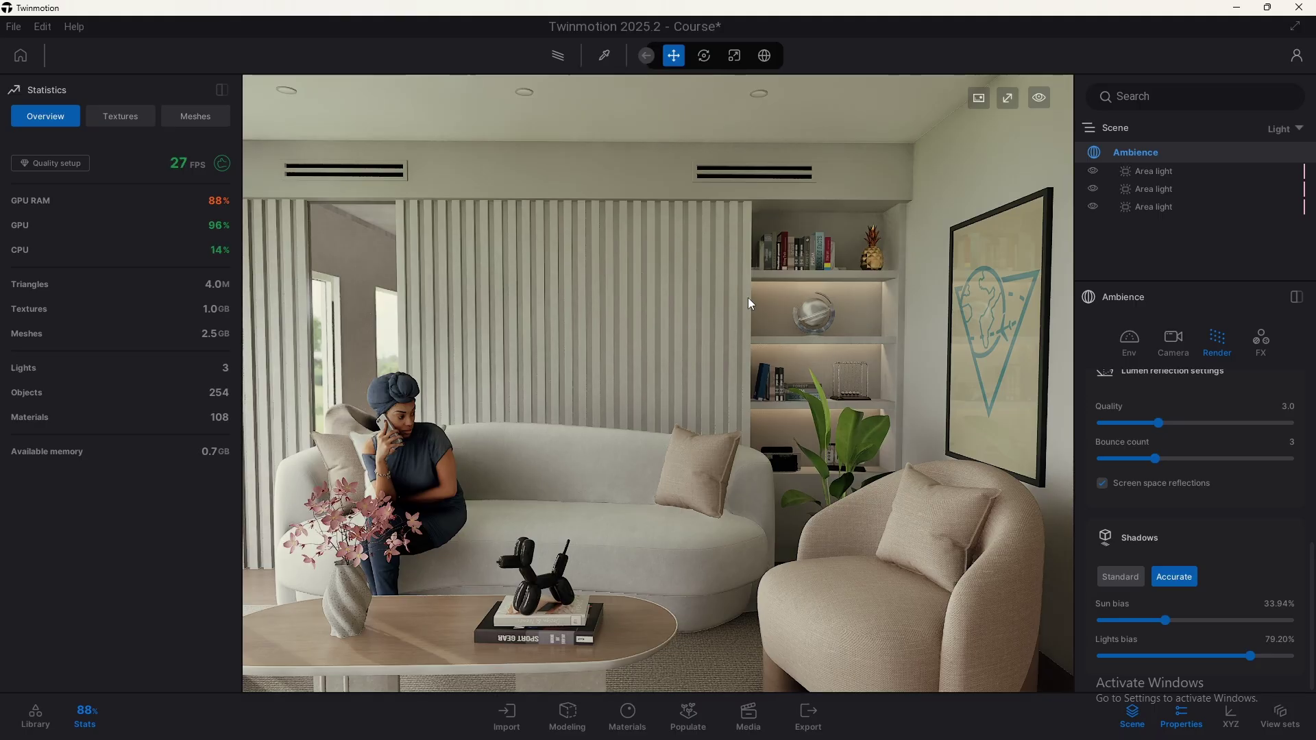
# Examine the shelf lighting and the shadows around the sofa and armchair at the increased Lights bias.
pyautogui.press('s')
pyautogui.moveTo(747, 297); pyautogui.dragTo(599, 369, button='right')
pyautogui.press('s')
pyautogui.press('a')
pyautogui.press('w')
pyautogui.press('d')
pyautogui.press('a')
pyautogui.press('s')
pyautogui.press('w')
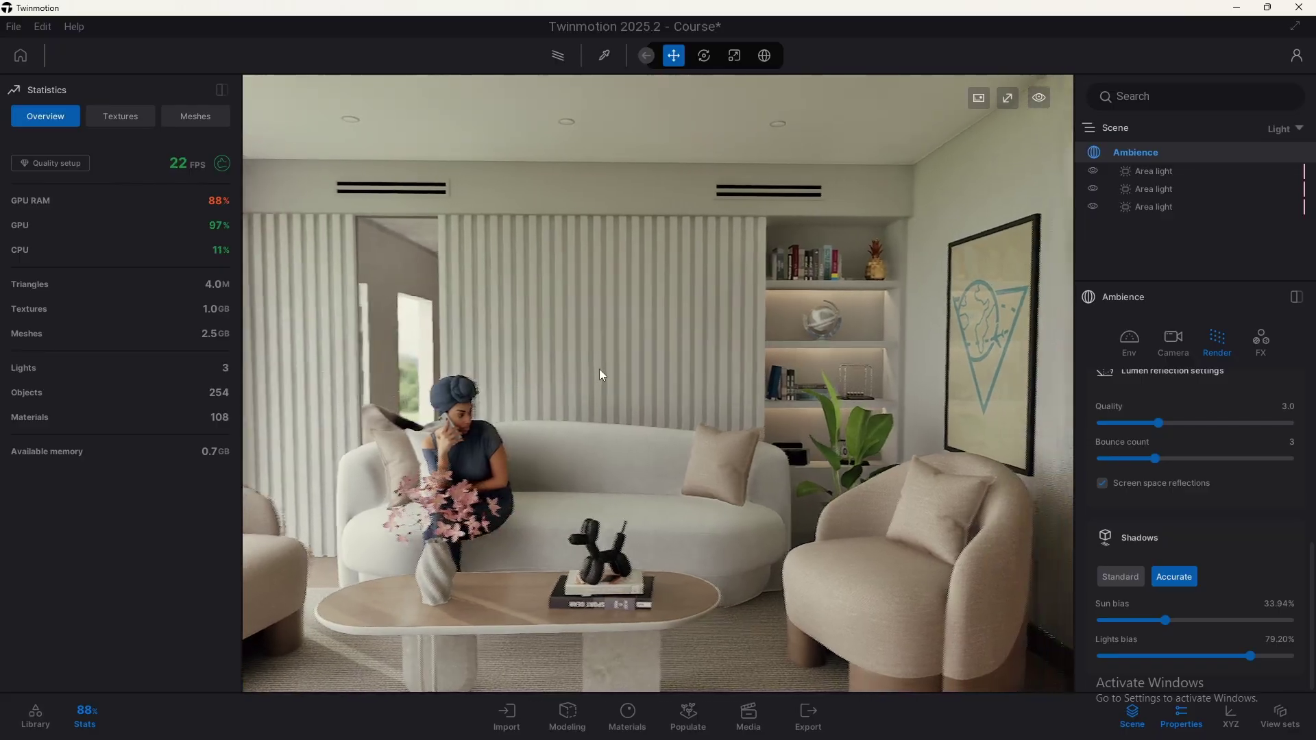
pyautogui.press('d')
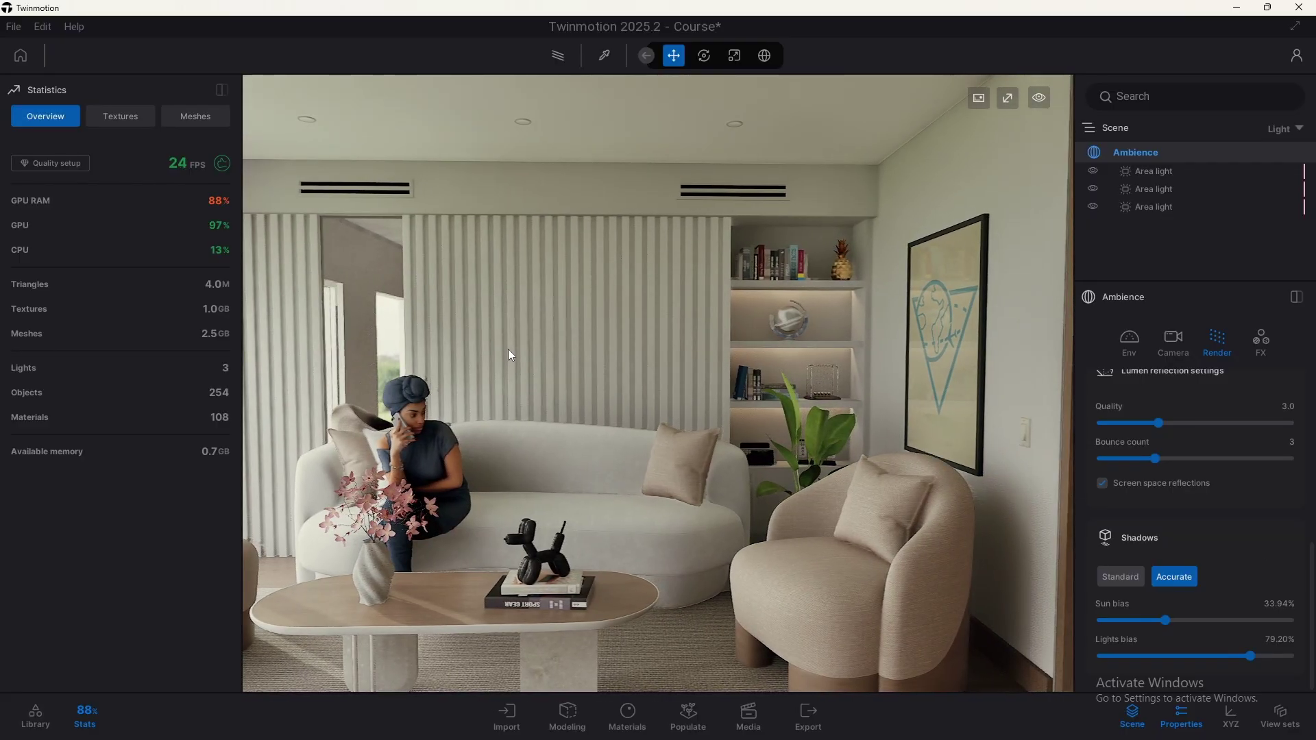
# Try a Sun bias of 100% with a Lights bias of 75.55% while viewing the seating area from above.
pyautogui.press('a')
pyautogui.moveTo(508, 349)
pyautogui.mouseDown(button='right')
pyautogui.moveTo(550, 348)
pyautogui.moveTo(518, 339)
pyautogui.mouseUp(button='right')
pyautogui.press('a')
pyautogui.press('d')
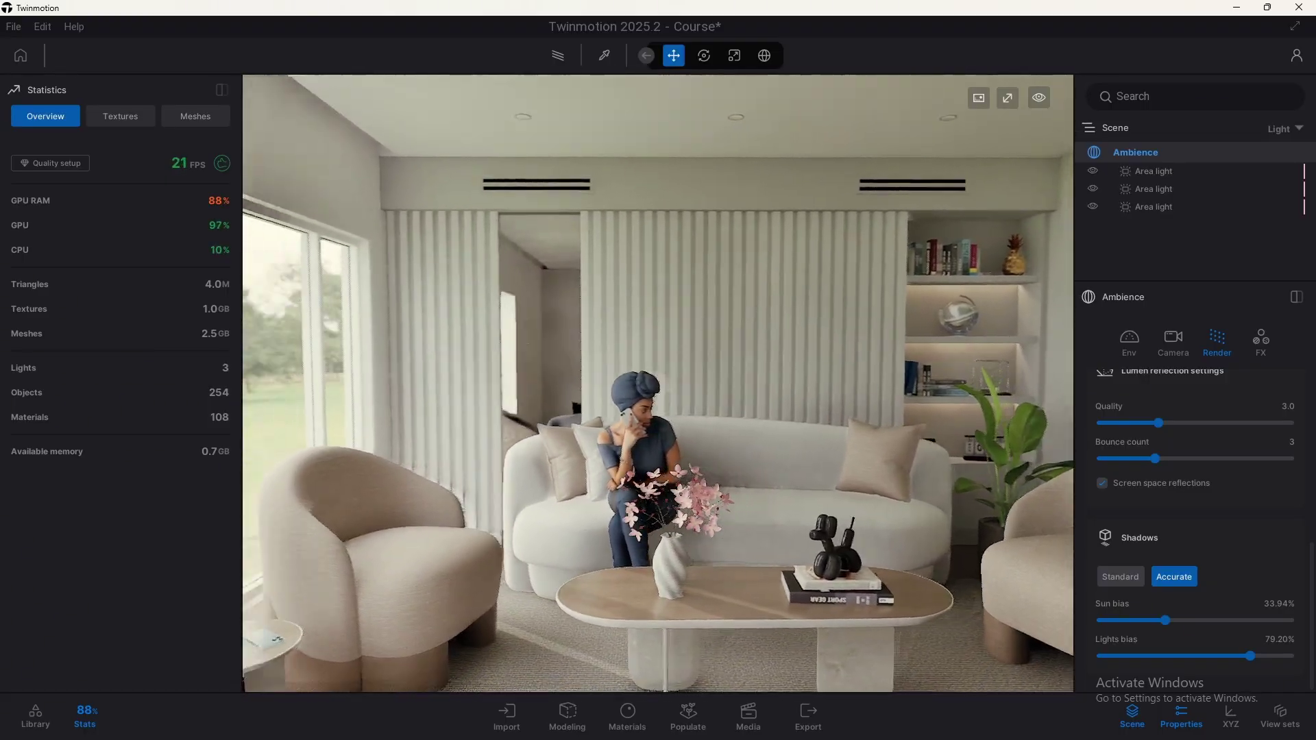
pyautogui.press('Right')
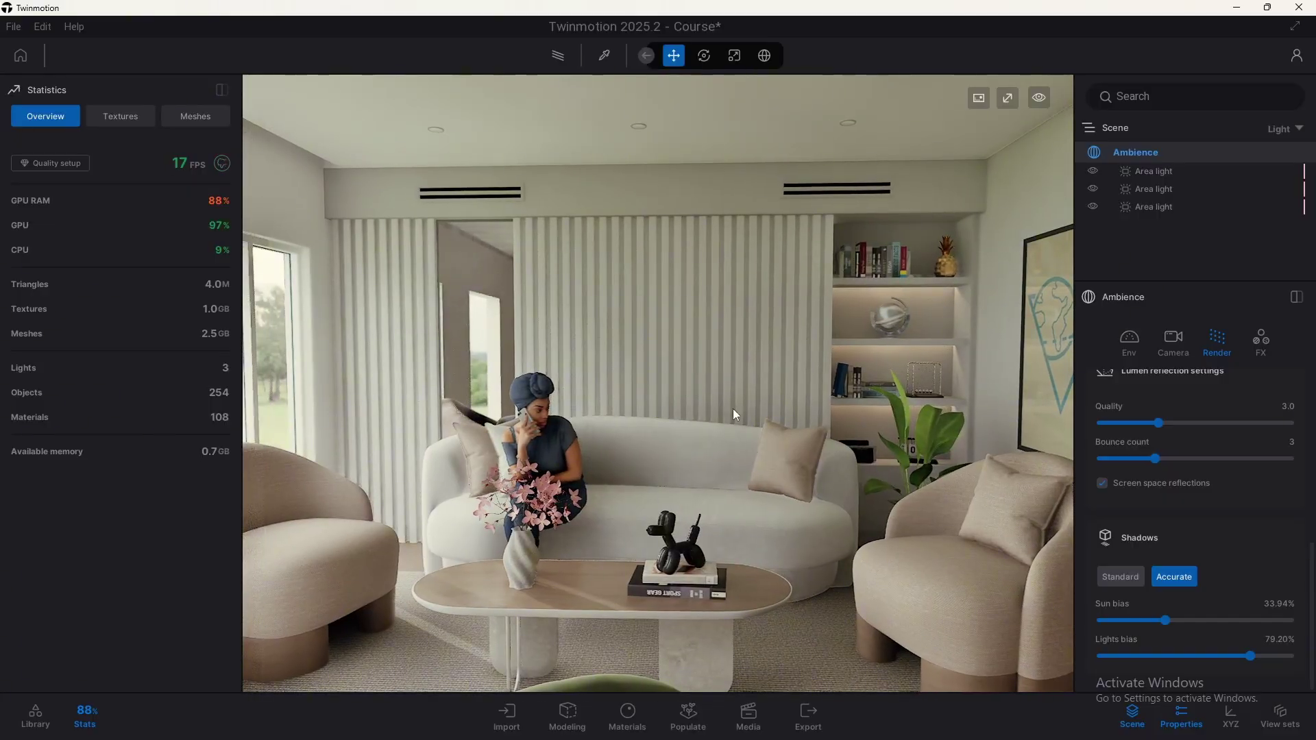
pyautogui.press('e')
pyautogui.moveTo(734, 410); pyautogui.dragTo(722, 427, button='right')
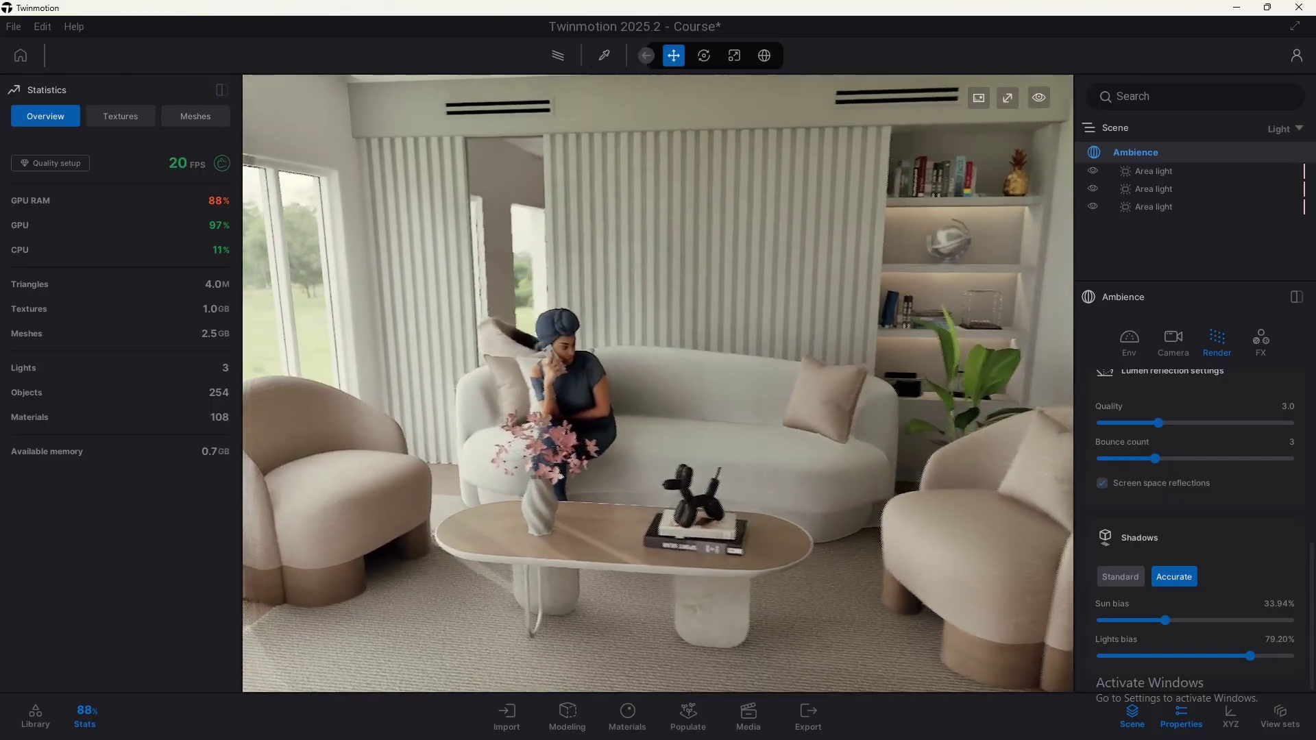
pyautogui.press('Up')
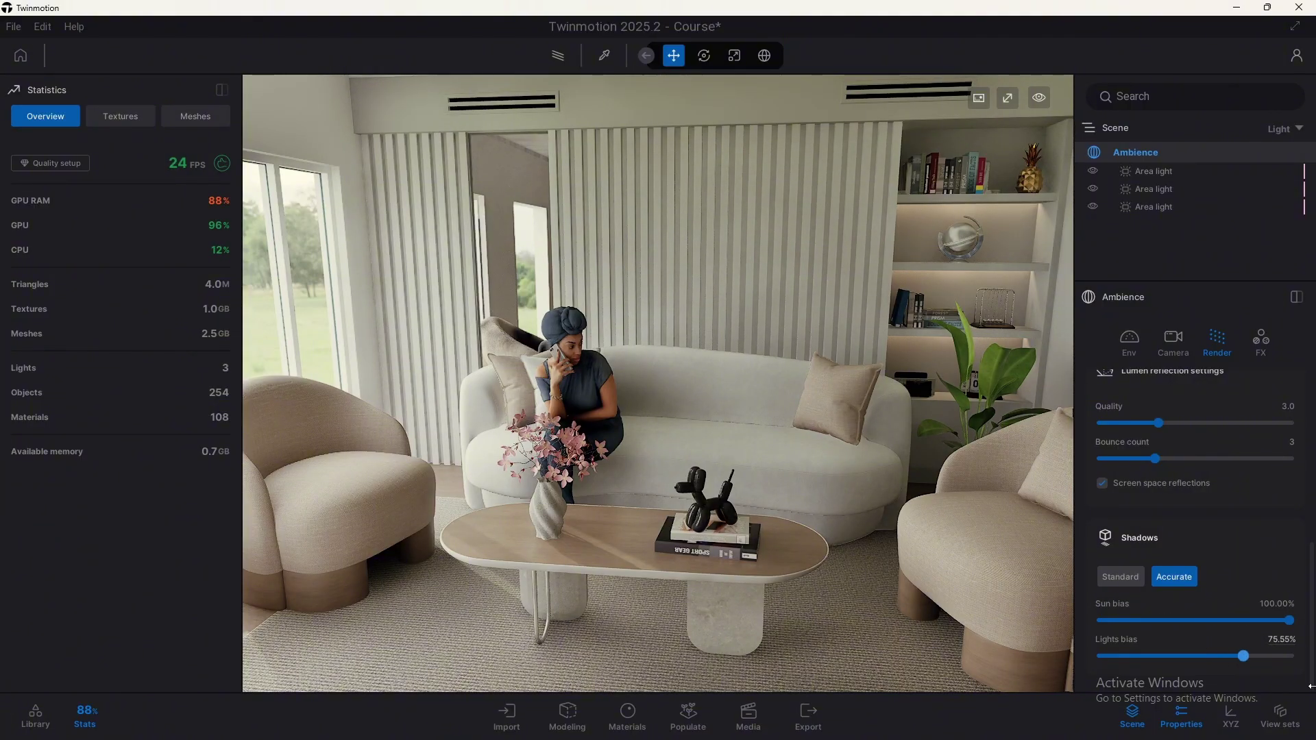
pyautogui.moveTo(1311, 685); pyautogui.dragTo(1315, 685)
# Set the Sun bias to 27.37% and the Lights bias to 39.78%, and check the whole seating area.
pyautogui.moveTo(856, 445); pyautogui.dragTo(911, 343, button='right')
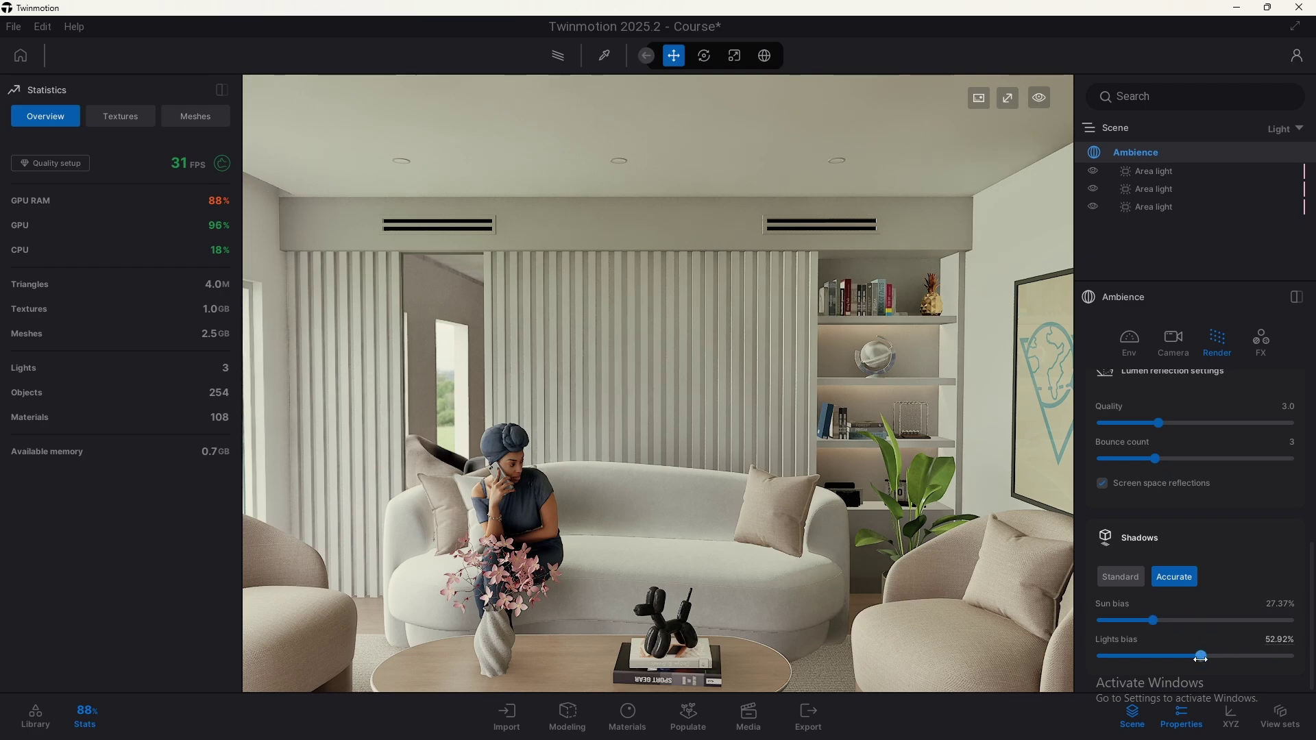
pyautogui.moveTo(1202, 657); pyautogui.dragTo(1183, 657)
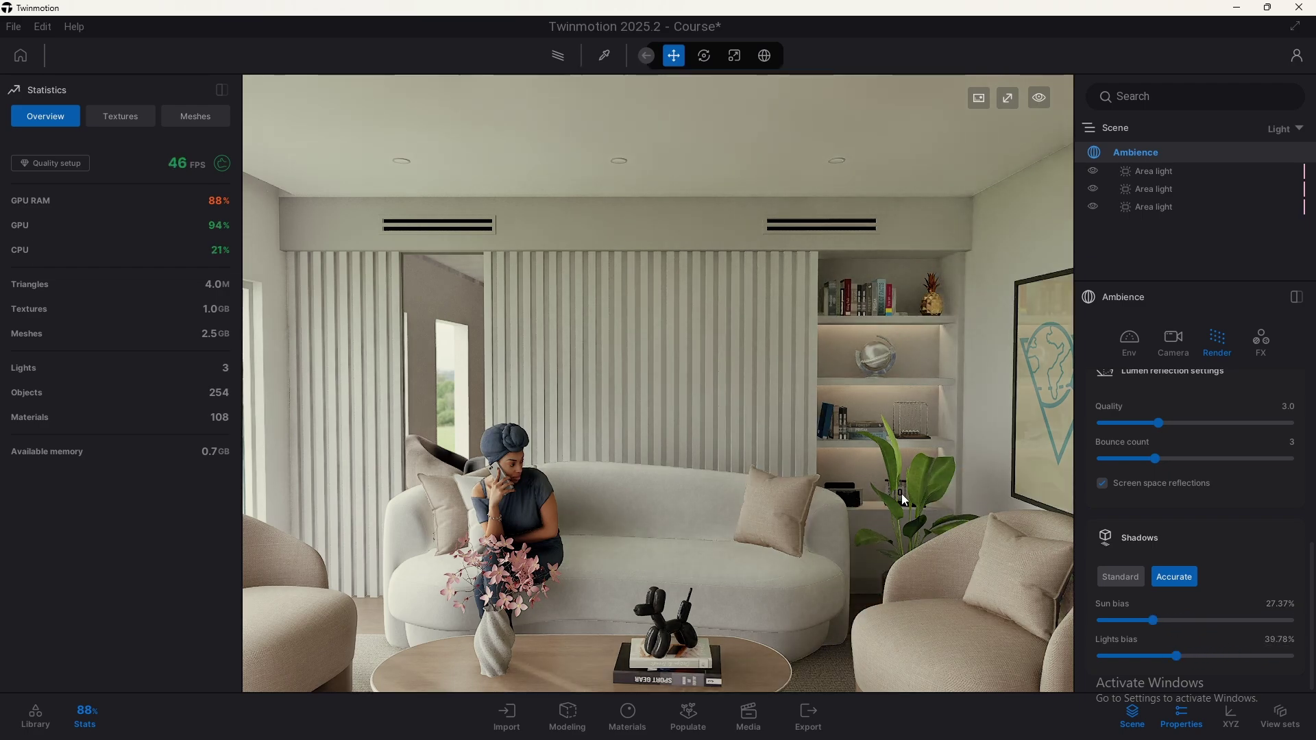
pyautogui.press('s')
pyautogui.moveTo(902, 495); pyautogui.dragTo(850, 490, button='right')
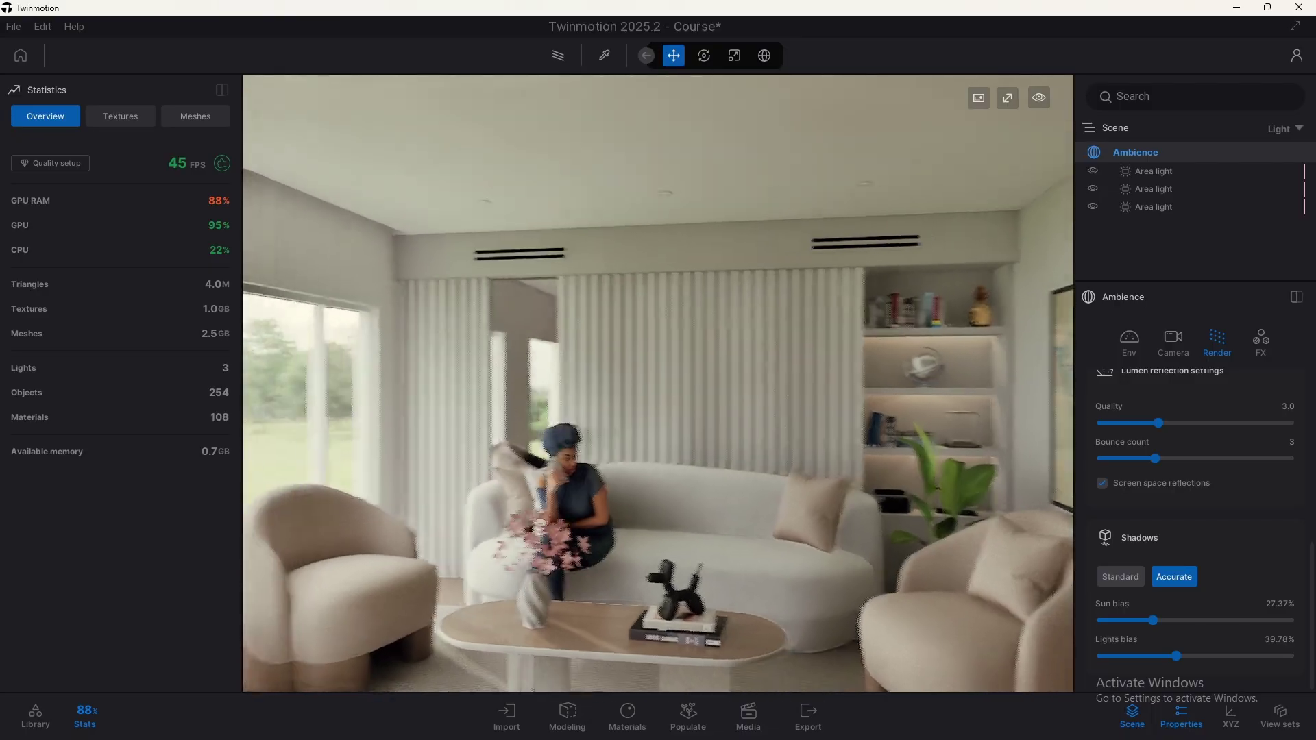
pyautogui.press('w')
pyautogui.moveTo(784, 408); pyautogui.dragTo(825, 407, button='right')
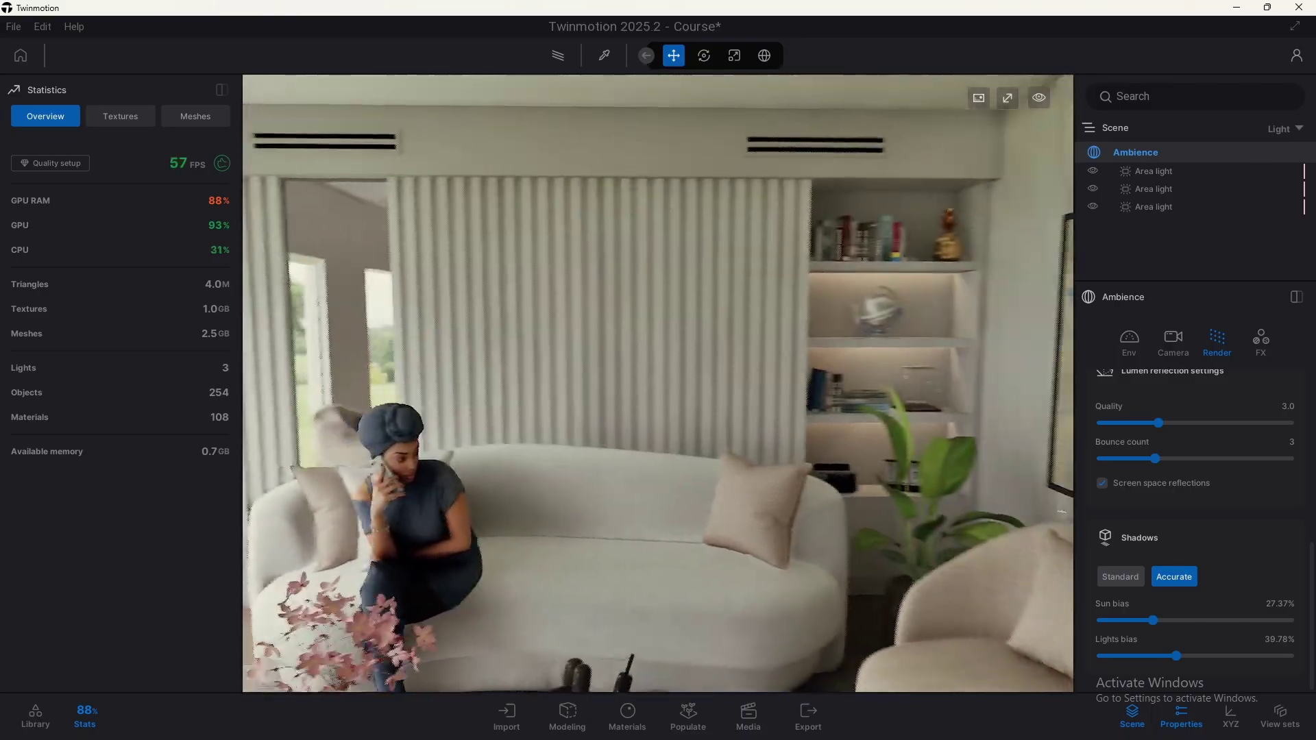
pyautogui.press('Down')
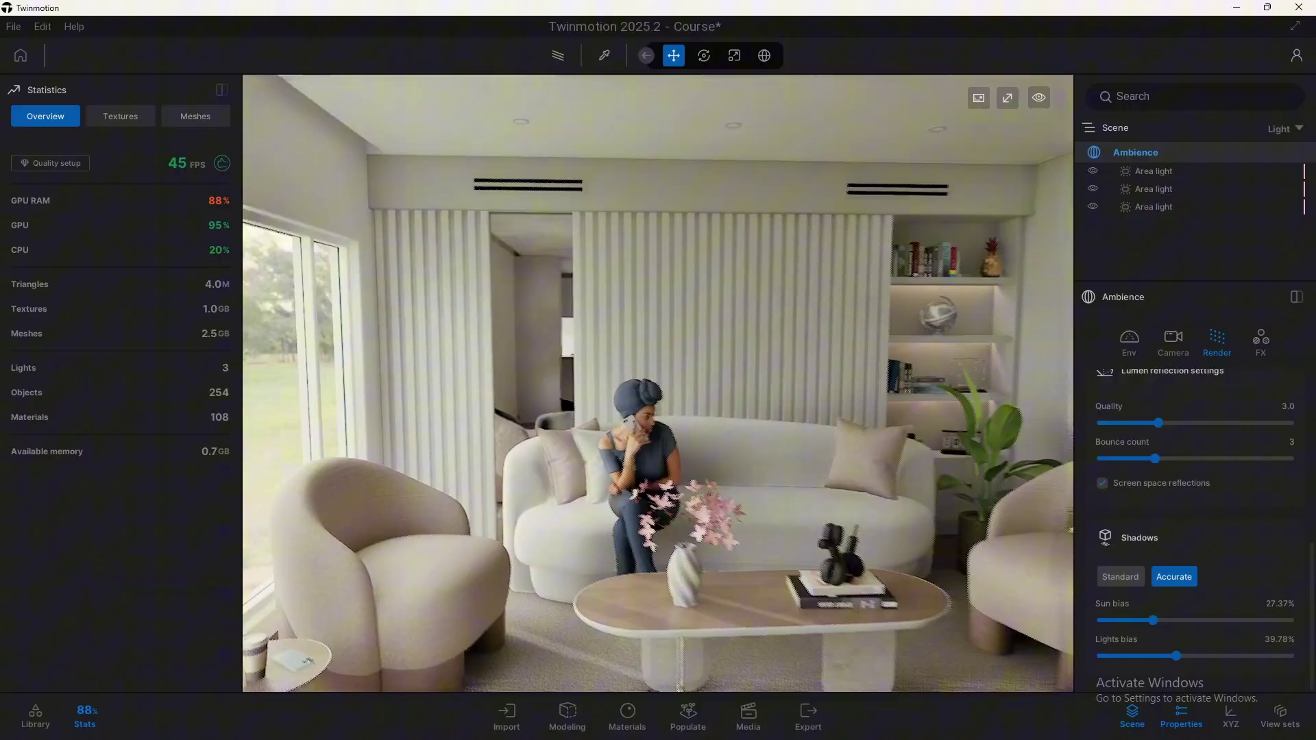
pyautogui.press('Up')
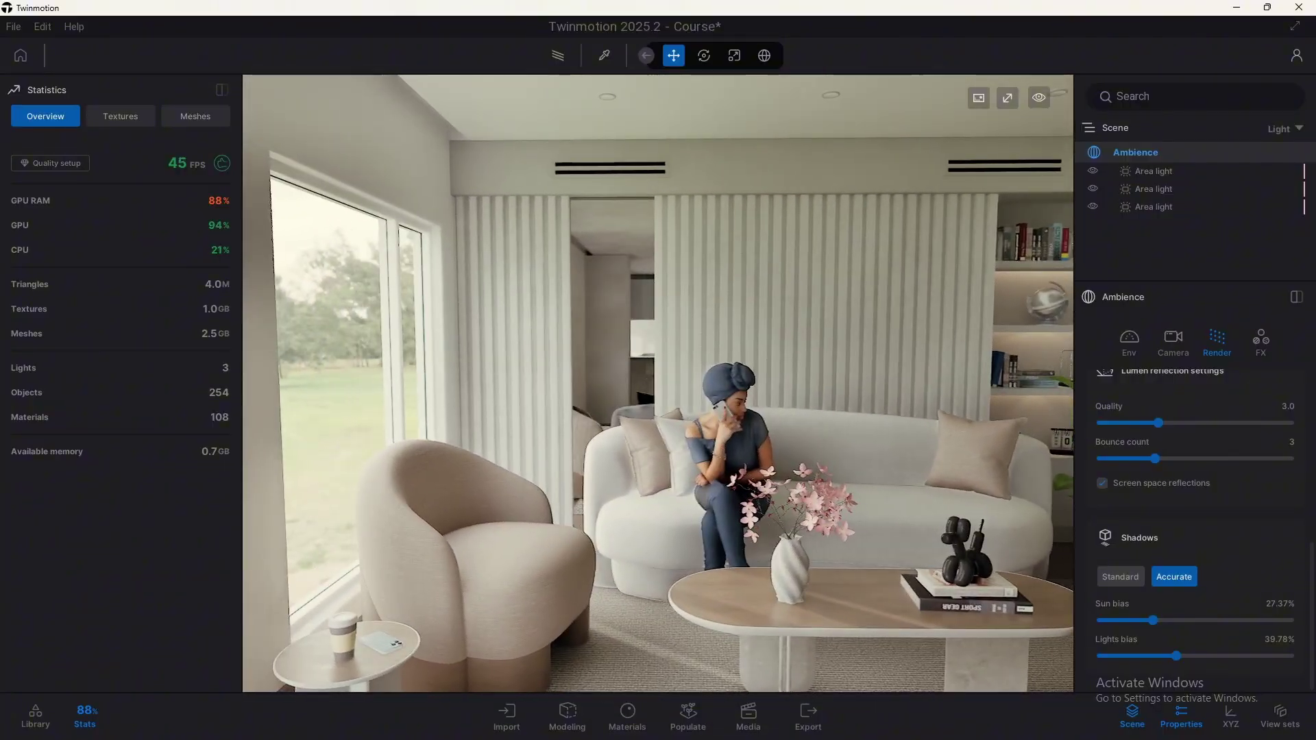
# Inspect the shadows on the slatted wall, the doorway and the bookshelf up close.
pyautogui.press('s')
pyautogui.press('w')
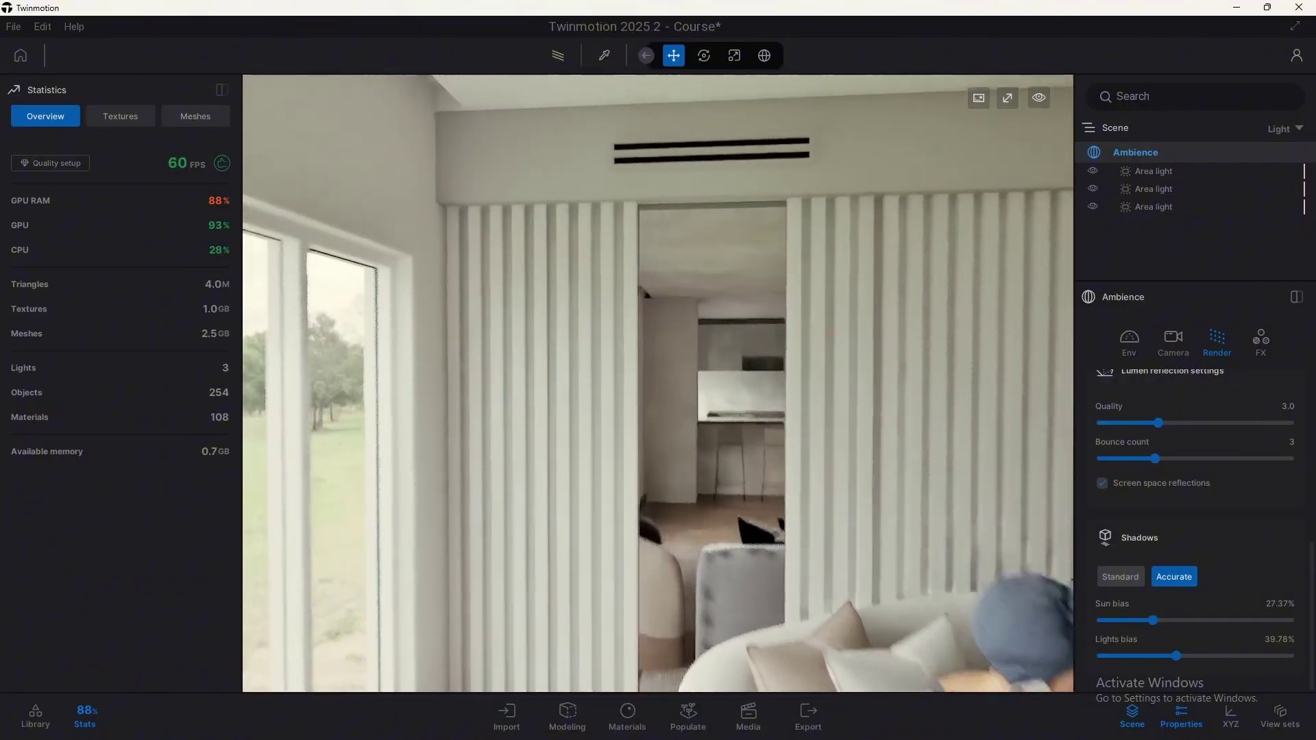
pyautogui.press('s')
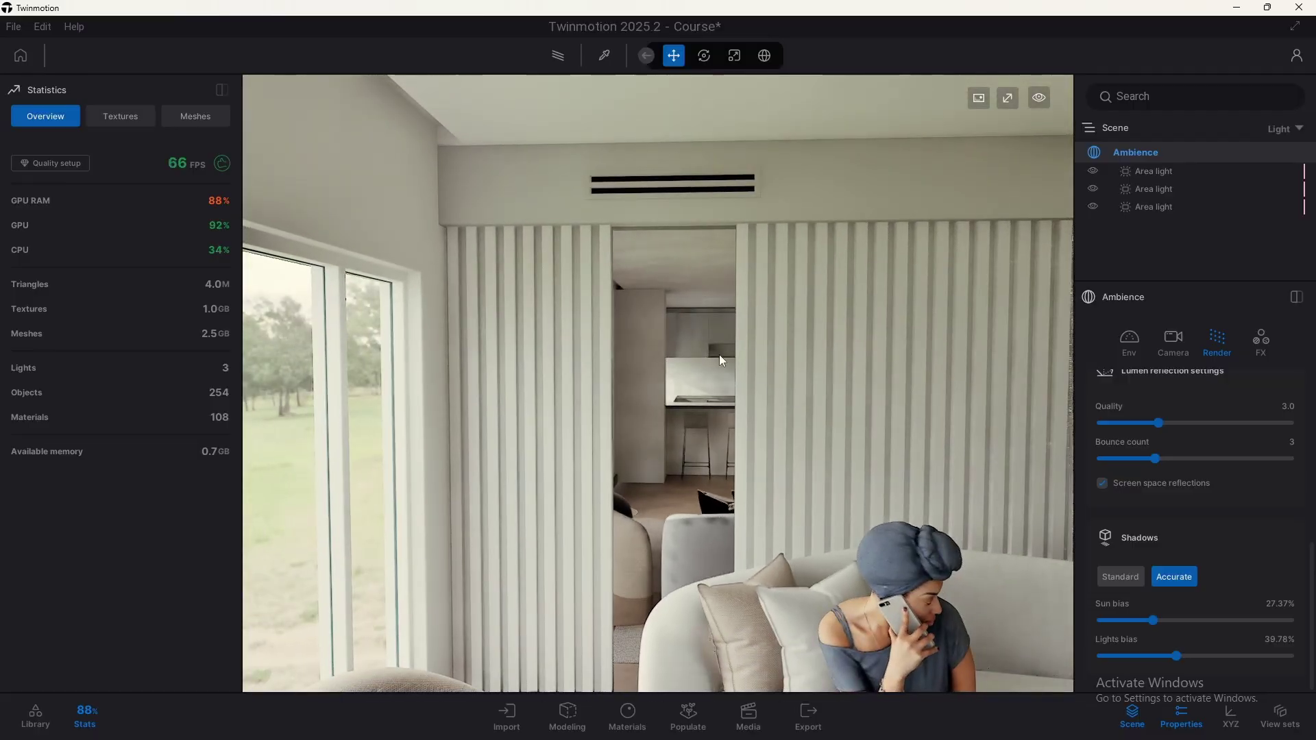
pyautogui.press('s')
pyautogui.moveTo(719, 355); pyautogui.dragTo(830, 290, button='right')
pyautogui.press('s')
pyautogui.press('w')
pyautogui.press('d')
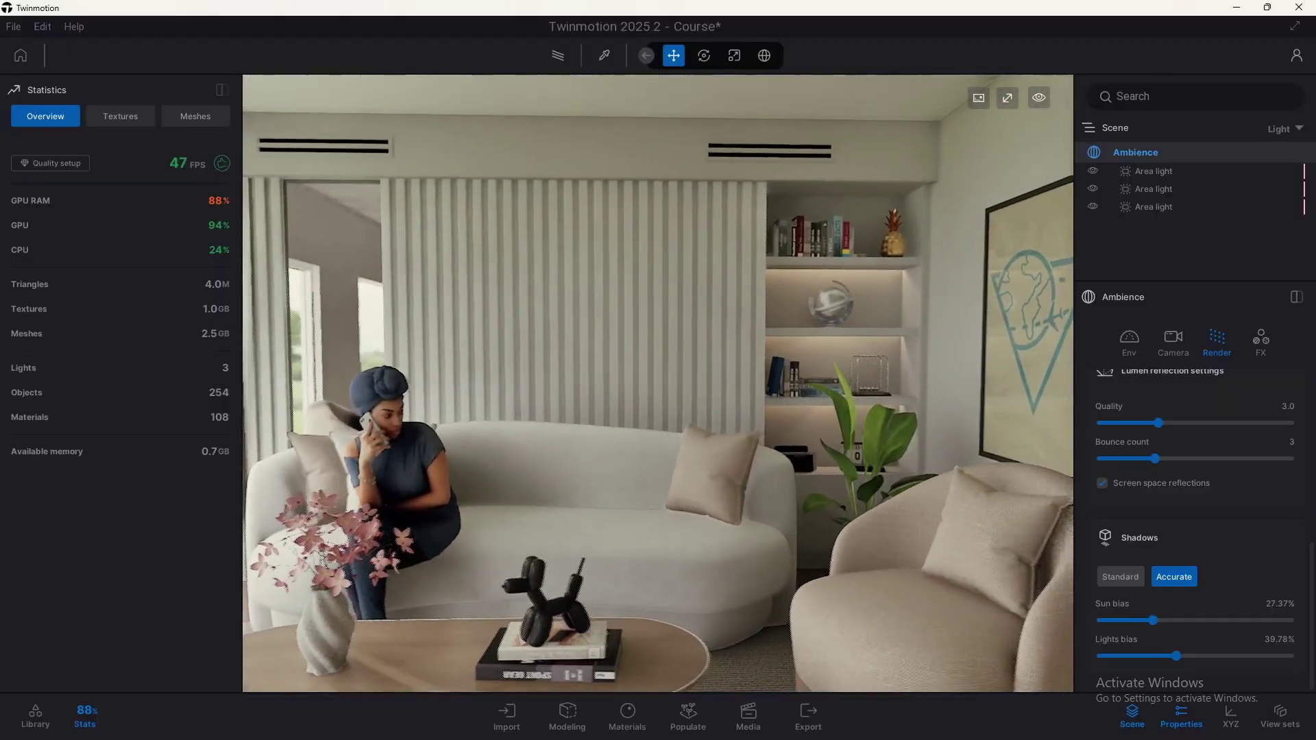
pyautogui.press('Up')
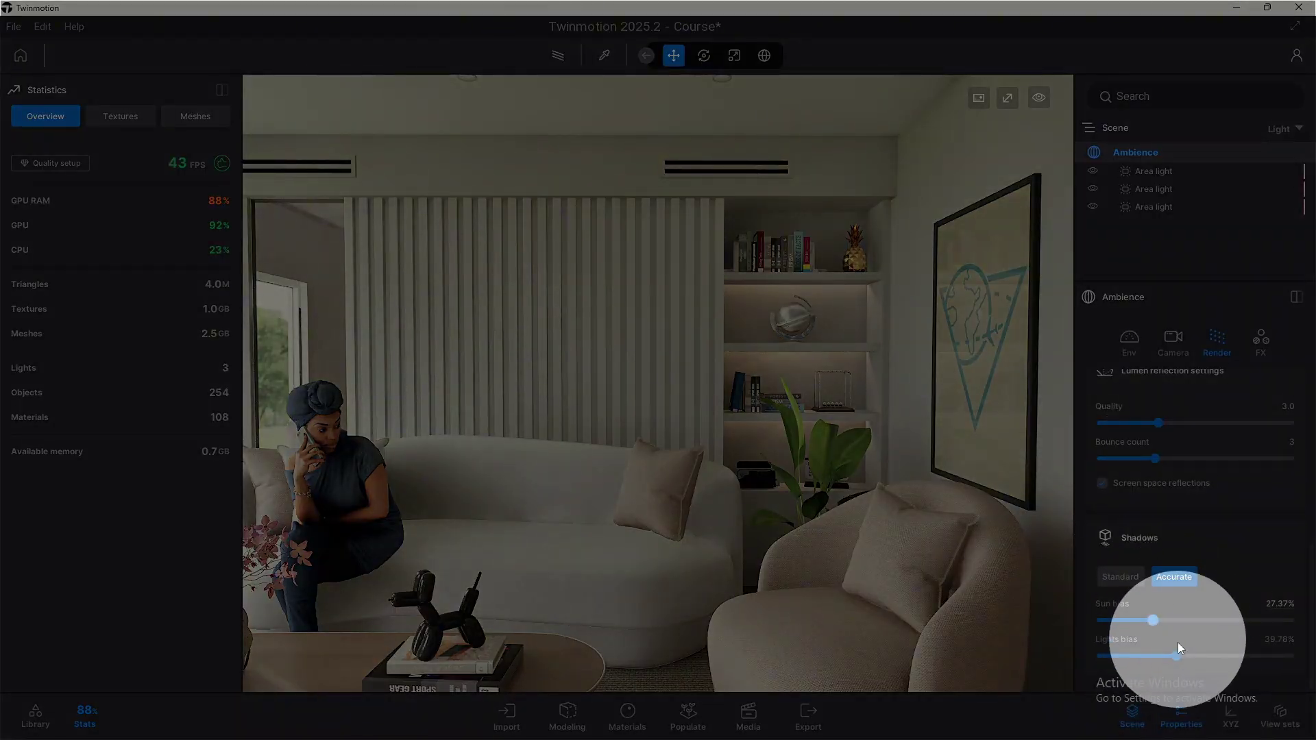
# Check the frame rate in the statistics and review the living room shadows from a wider view.
pyautogui.moveTo(651, 371); pyautogui.dragTo(570, 344, button='right')
pyautogui.press('s')
pyautogui.press('a')
pyautogui.press('ctrl')
pyautogui.press('ctrl')
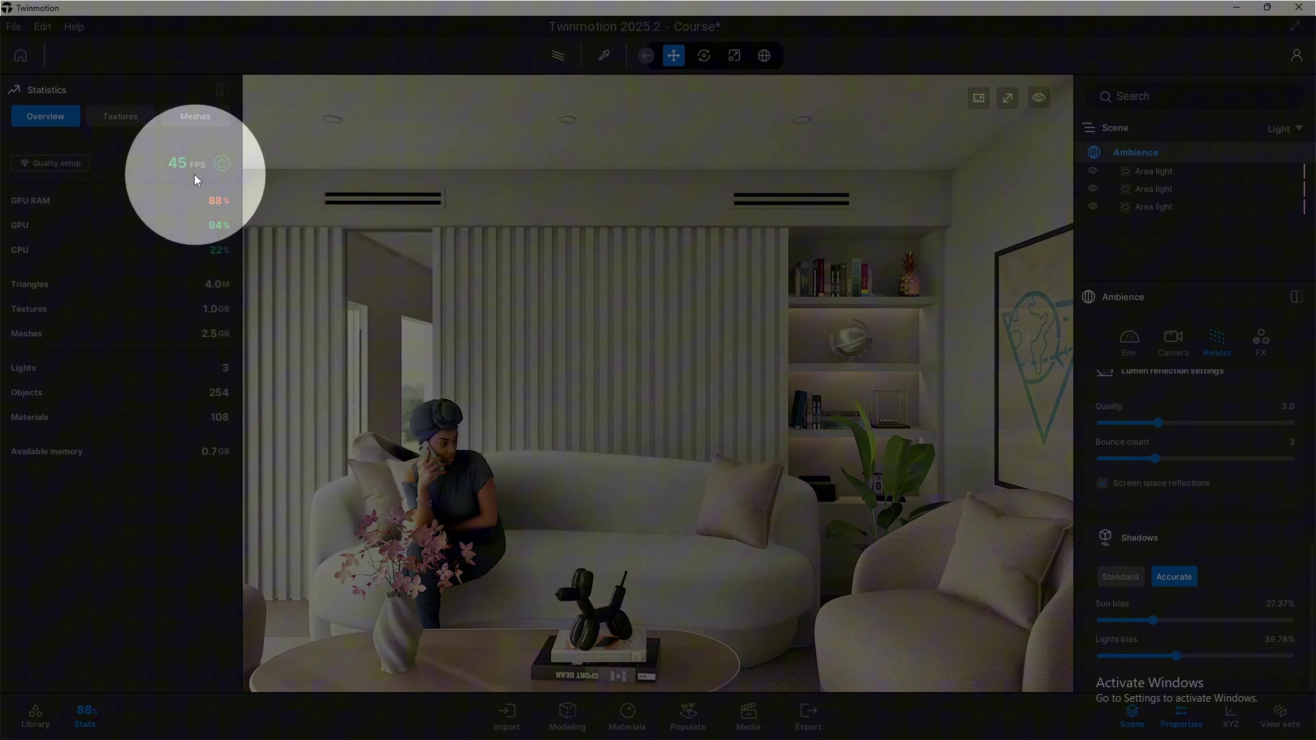
pyautogui.press('Up')
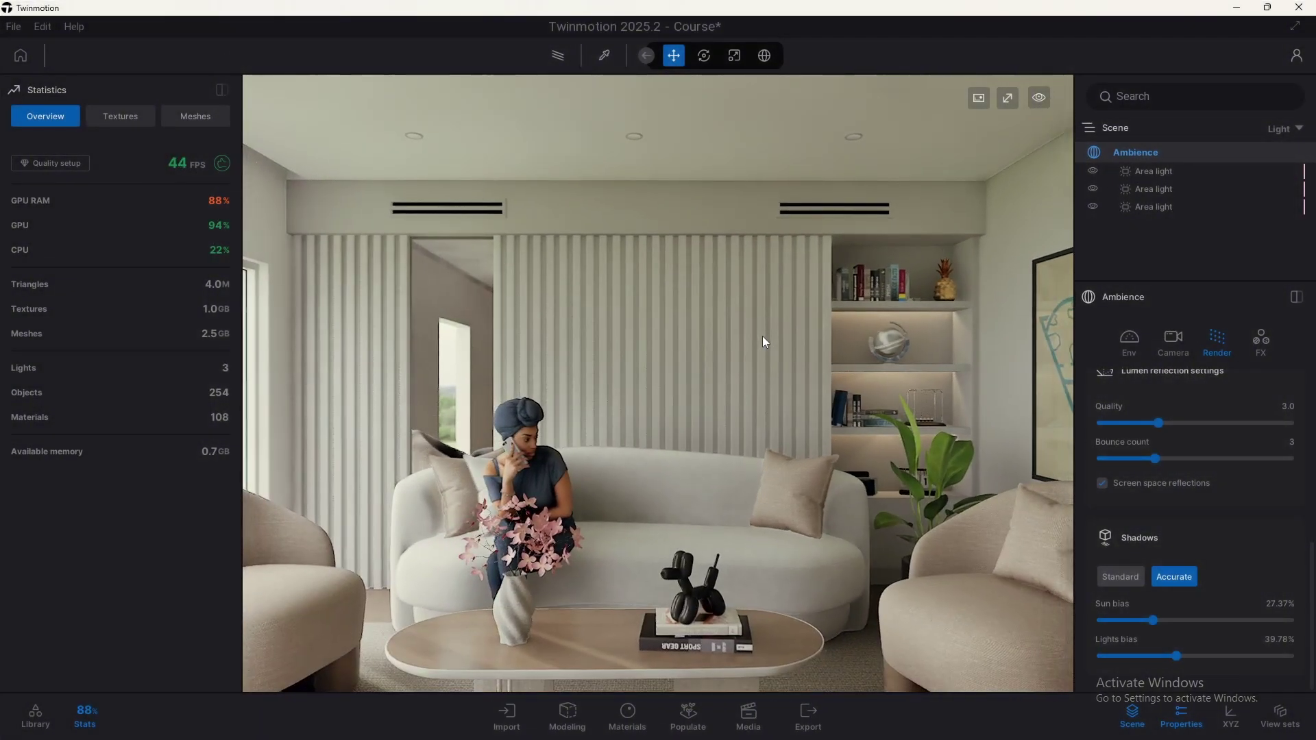
pyautogui.press('Down')
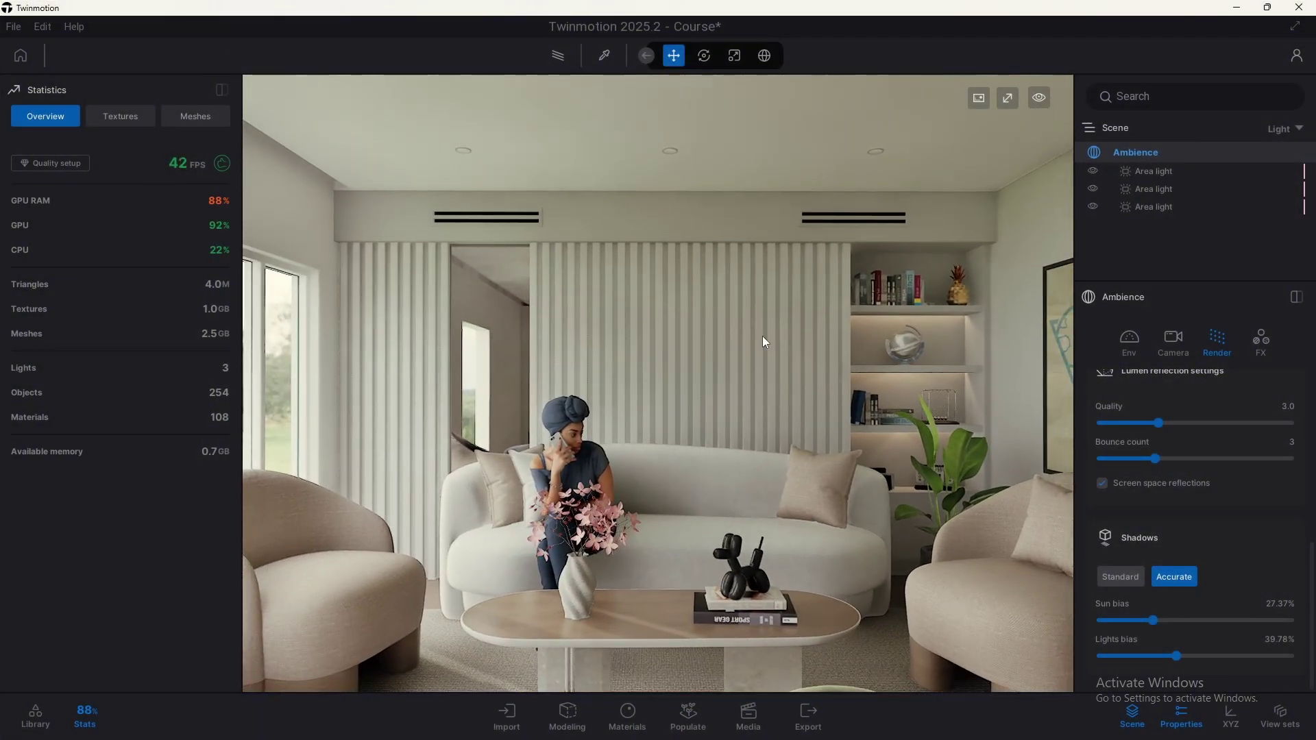